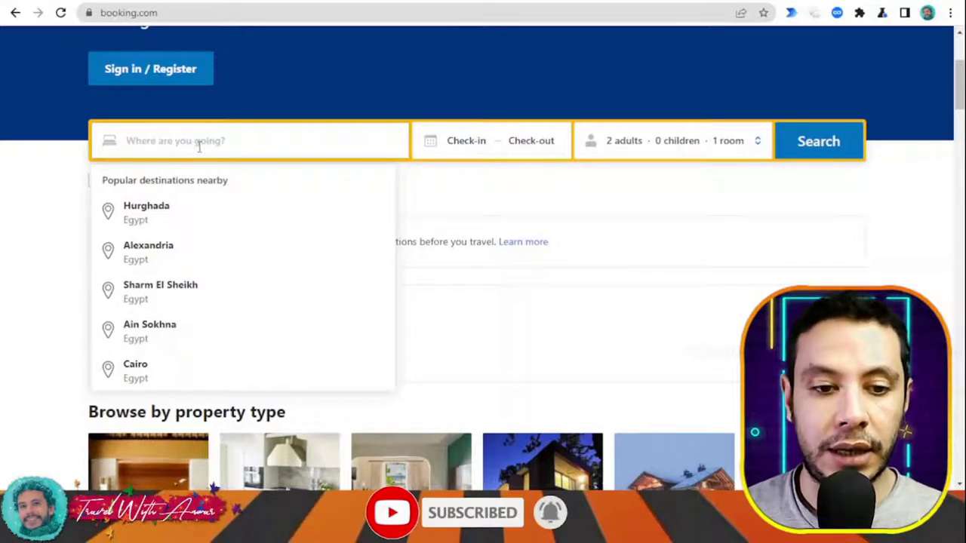
Search Booking.com for Athens stays, May 23 to June 3, 1 adult, 1 room.
{"action": "type", "text": "th"}
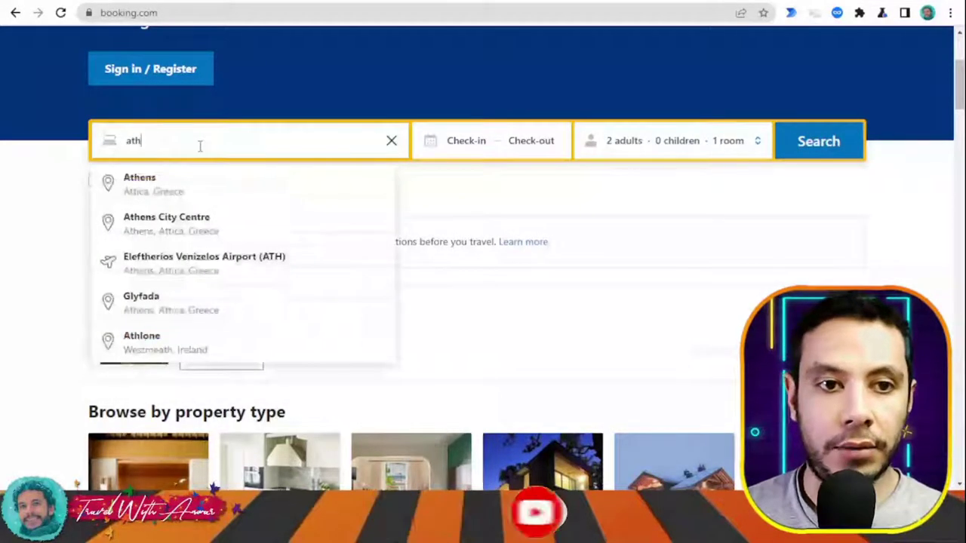
{"action": "left_click", "coordinate": [195, 189]}
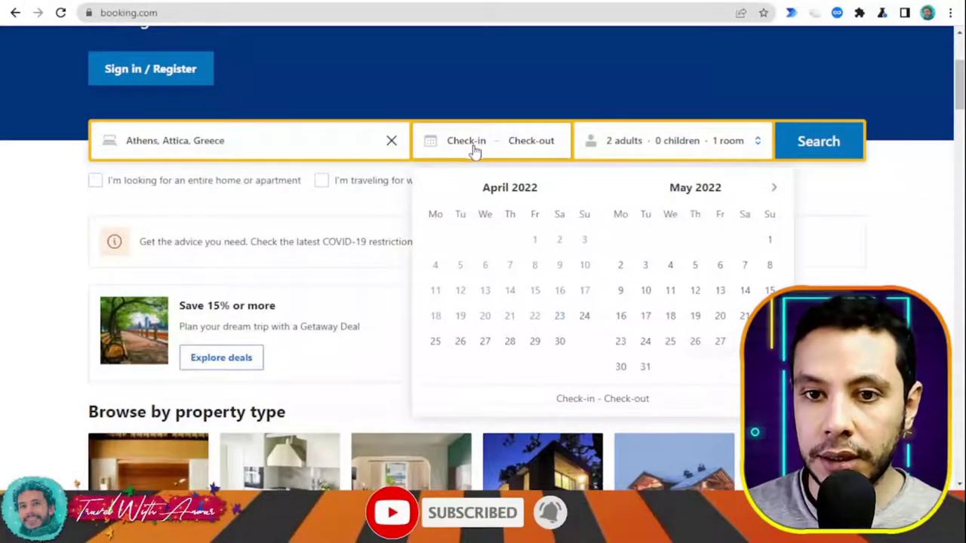
{"action": "left_click", "coordinate": [620, 343]}
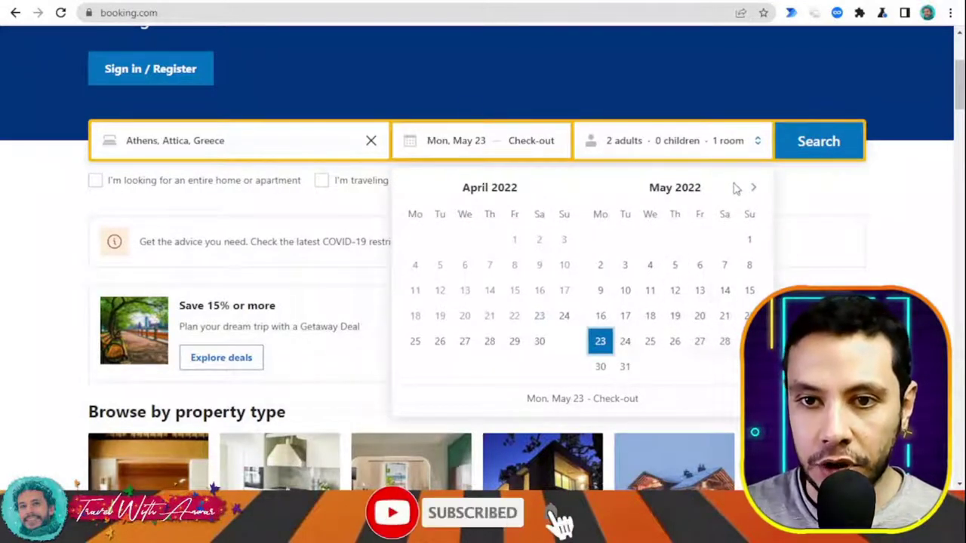
{"action": "left_click", "coordinate": [753, 190]}
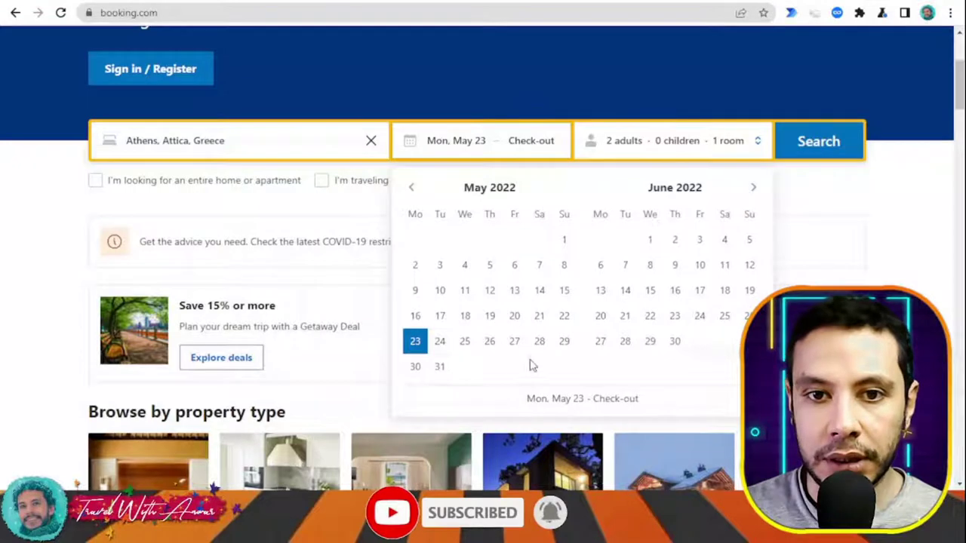
{"action": "left_click", "coordinate": [698, 241]}
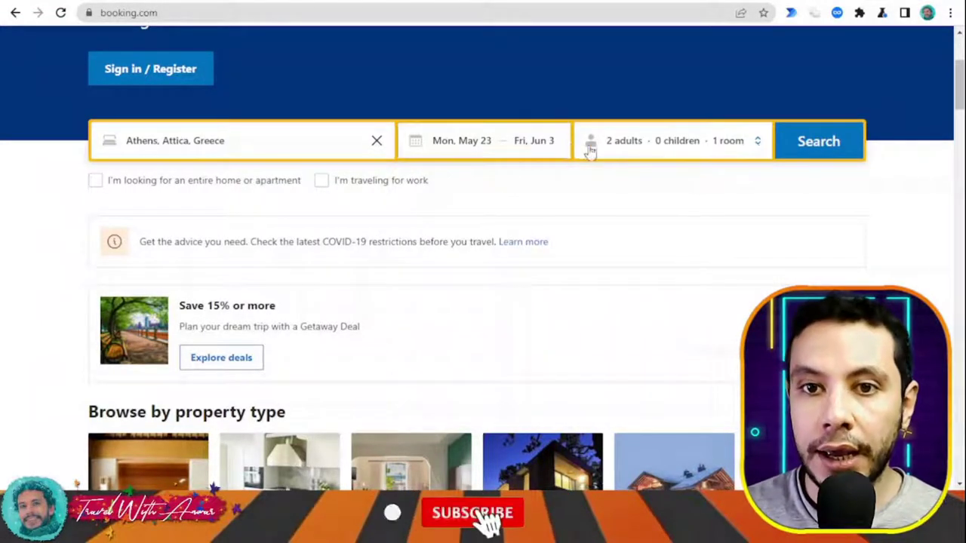
{"action": "left_click", "coordinate": [659, 160]}
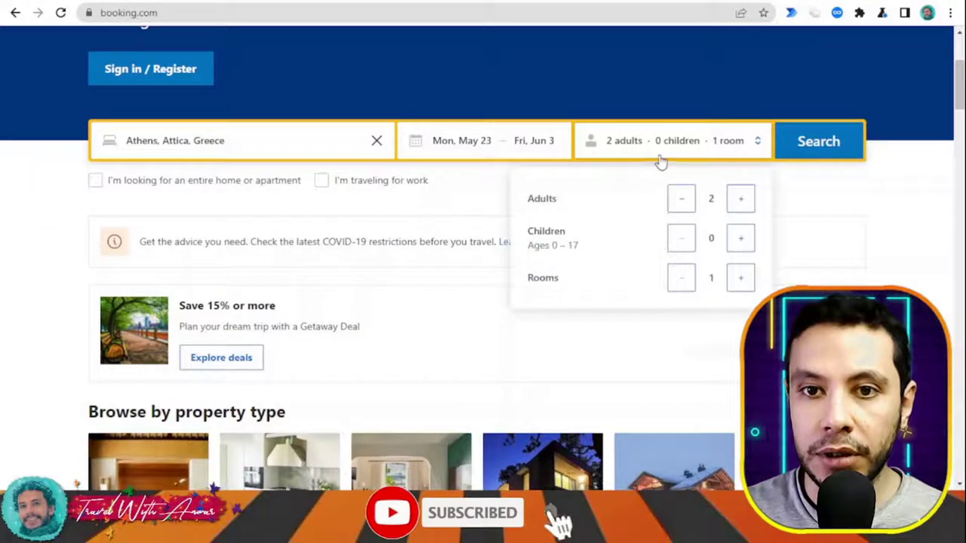
{"action": "left_click", "coordinate": [682, 203]}
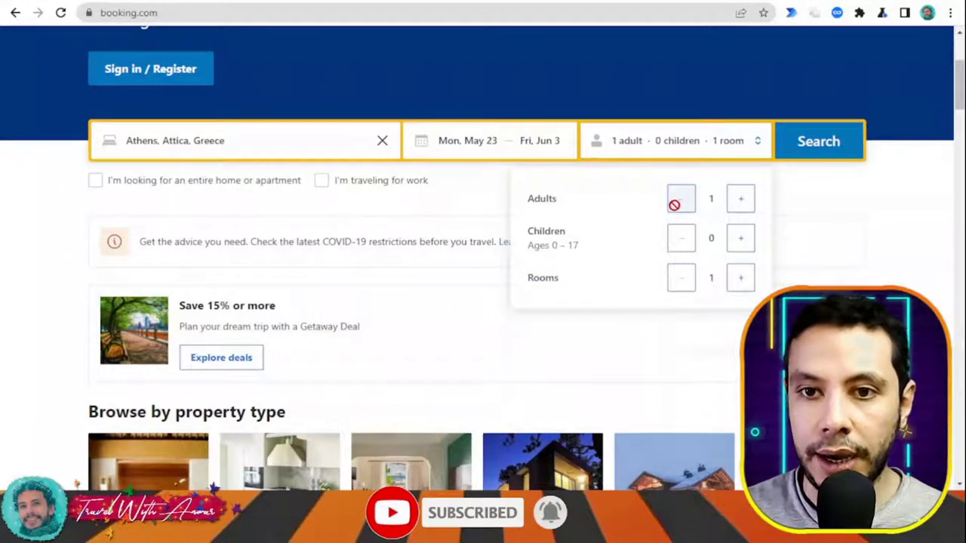
{"action": "left_click", "coordinate": [833, 144]}
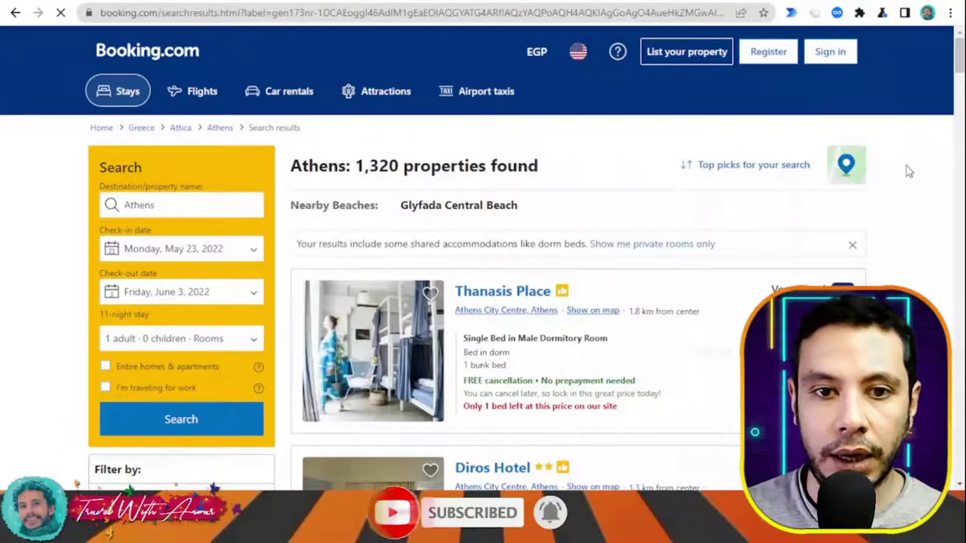
Change the site currency from EGP to U.S. Dollar.
{"action": "scroll", "coordinate": [920, 172], "scroll_direction": "down", "scroll_amount": 2}
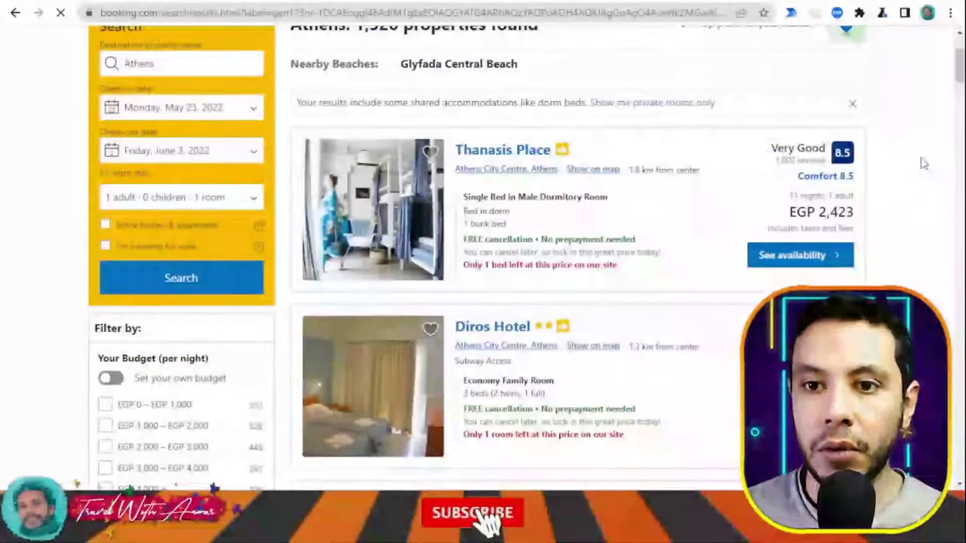
{"action": "scroll", "coordinate": [922, 162], "scroll_direction": "down", "scroll_amount": 4}
{"action": "scroll", "coordinate": [924, 164], "scroll_direction": "up", "scroll_amount": 4}
{"action": "scroll", "coordinate": [925, 163], "scroll_direction": "up", "scroll_amount": 2}
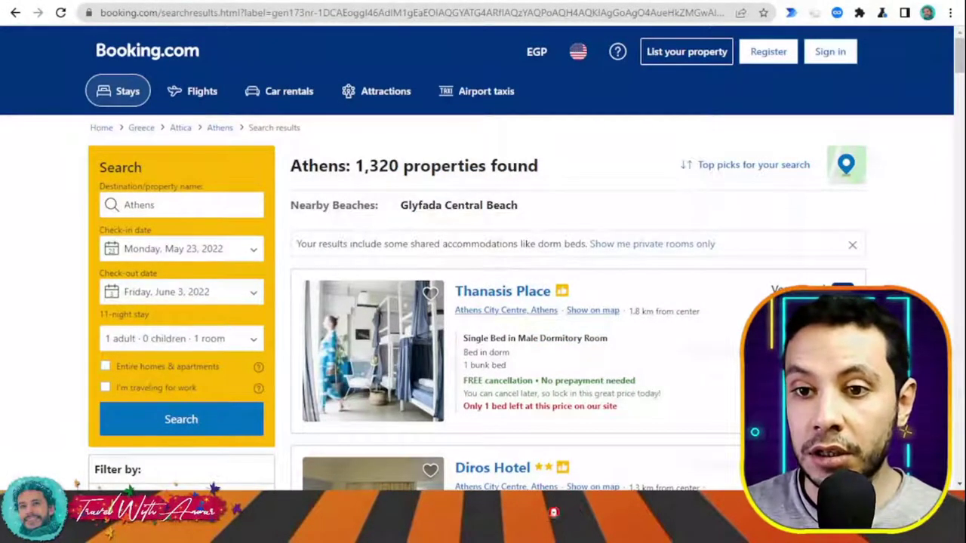
{"action": "left_click", "coordinate": [543, 59]}
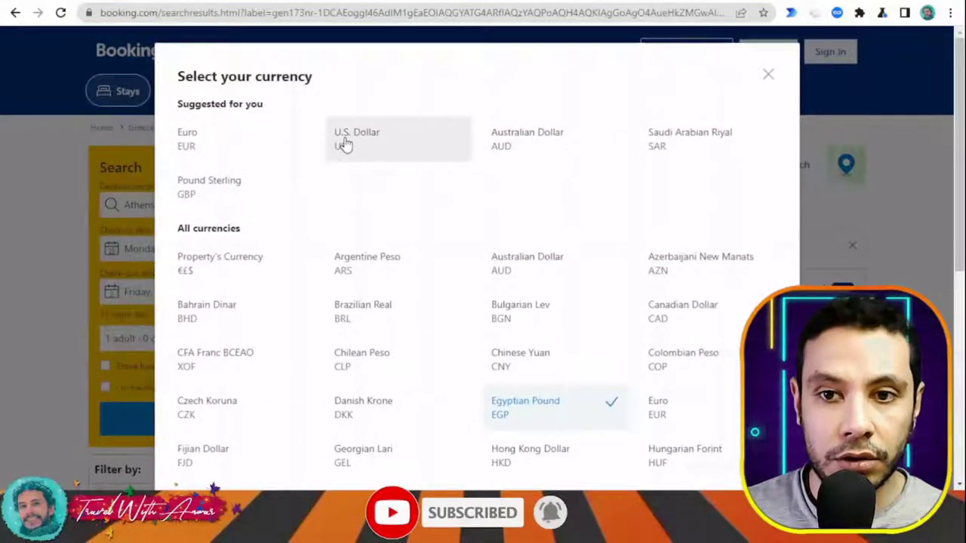
{"action": "left_click", "coordinate": [346, 141]}
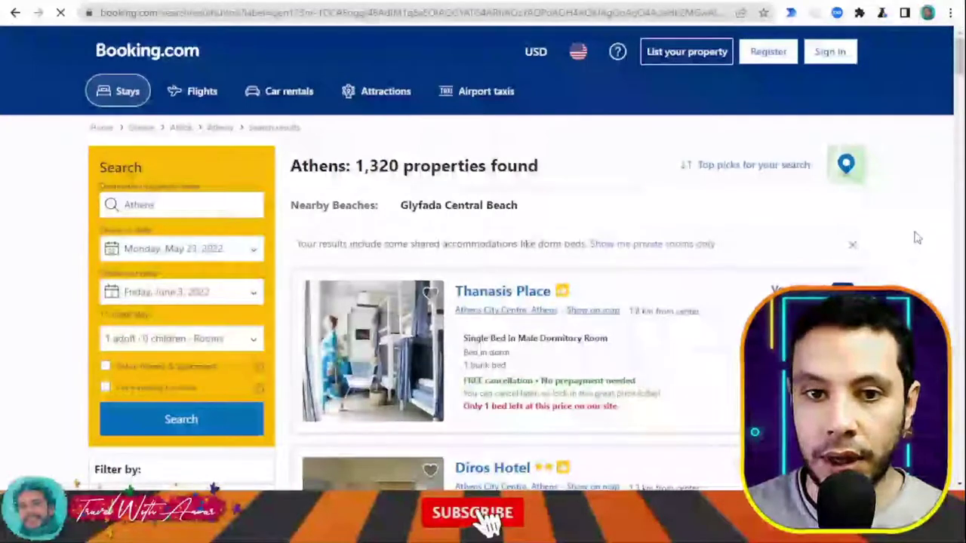
Check Thanasis Place's US$130 dorm bed price for 11 nights in the results.
{"action": "scroll", "coordinate": [916, 237], "scroll_direction": "down", "scroll_amount": 2}
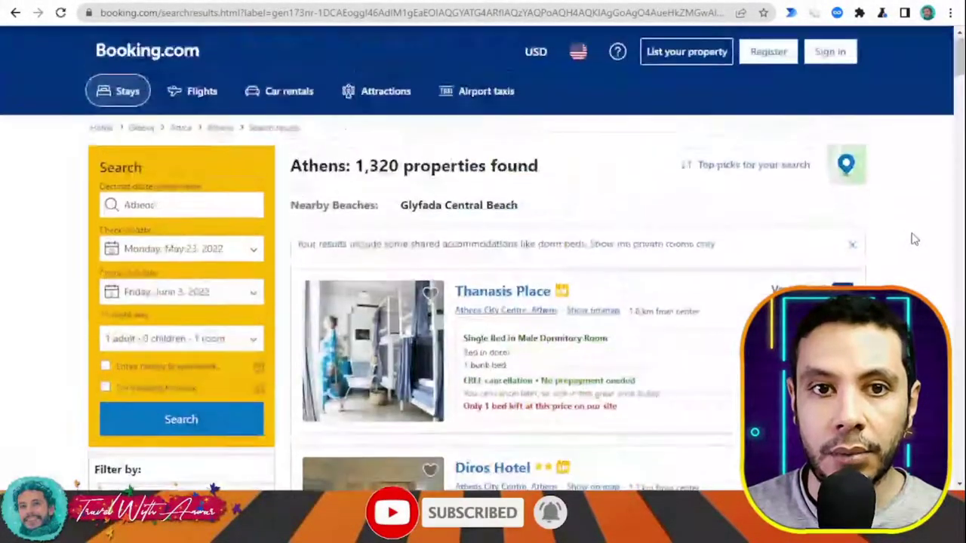
{"action": "scroll", "coordinate": [911, 239], "scroll_direction": "down", "scroll_amount": 1}
{"action": "scroll", "coordinate": [849, 225], "scroll_direction": "down", "scroll_amount": 1}
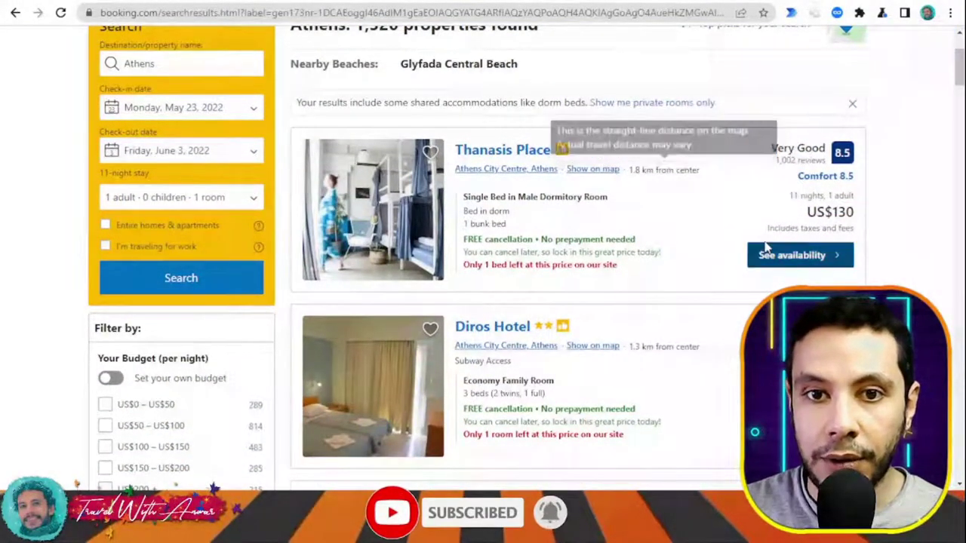
{"action": "double_click", "coordinate": [794, 196]}
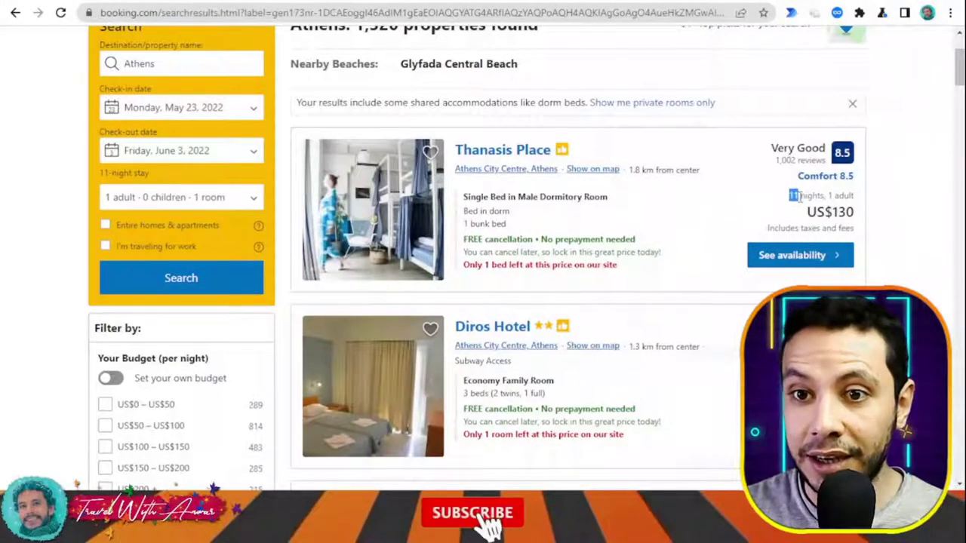
{"action": "left_click", "coordinate": [833, 203]}
{"action": "key", "text": "ctrl+w"}
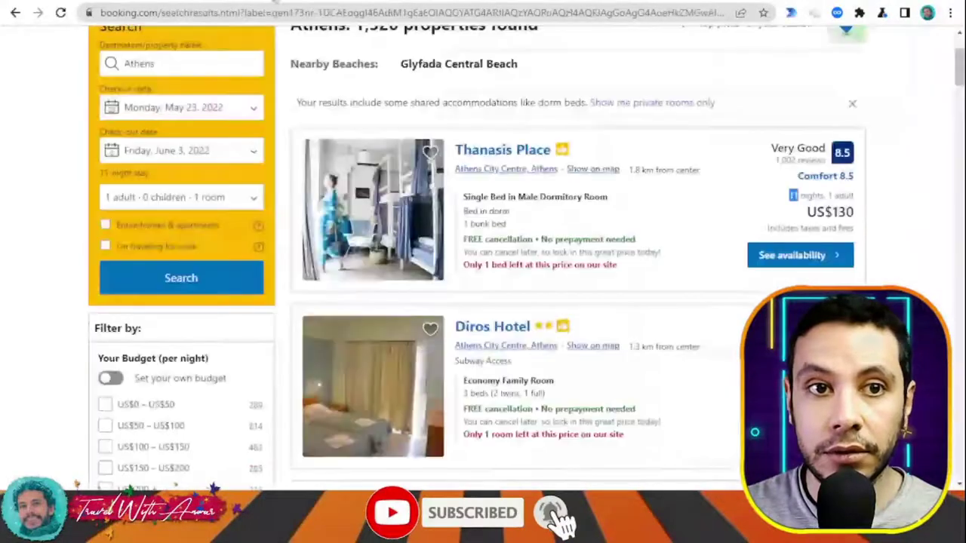
{"action": "scroll", "coordinate": [925, 169], "scroll_direction": "down", "scroll_amount": 2}
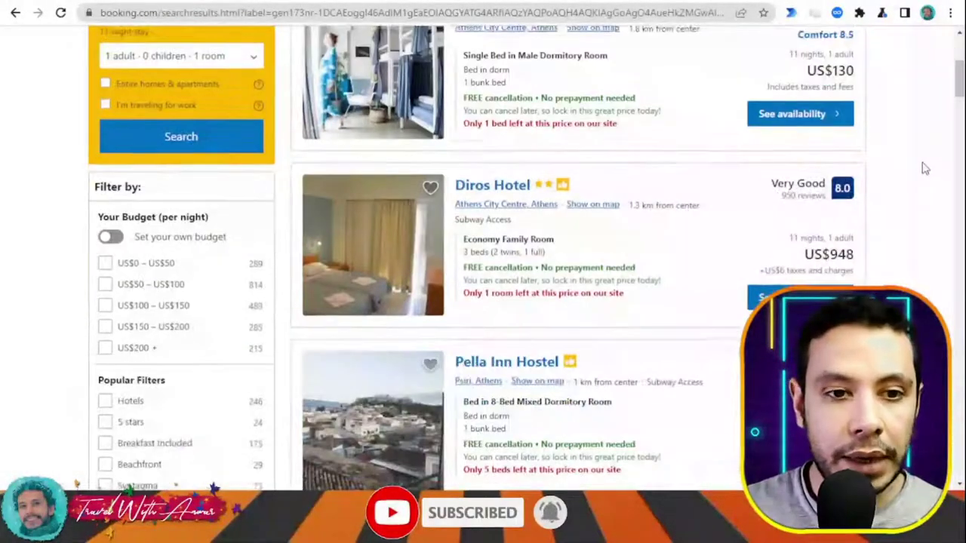
{"action": "scroll", "coordinate": [925, 169], "scroll_direction": "down", "scroll_amount": 2}
{"action": "scroll", "coordinate": [925, 169], "scroll_direction": "up", "scroll_amount": 5}
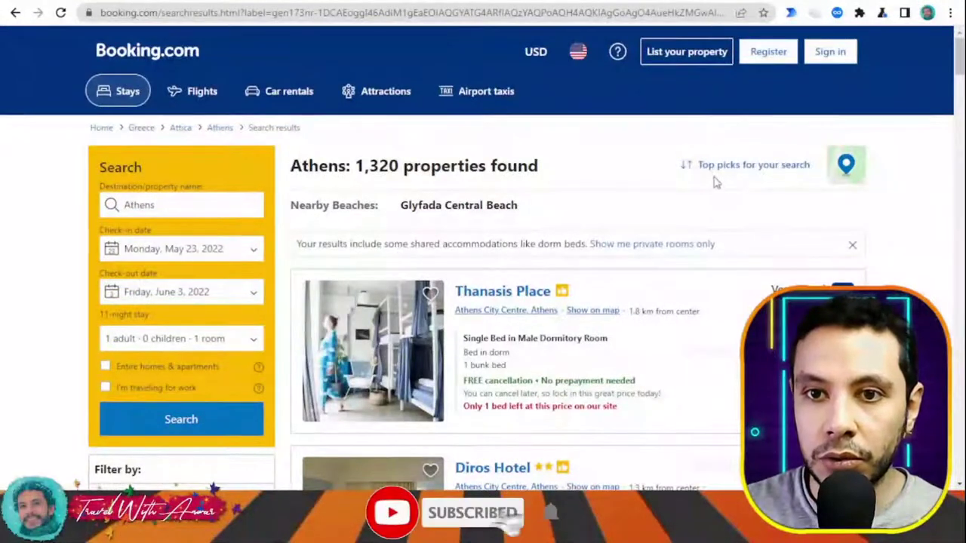
Sort the Athens results by lowest price first.
{"action": "left_click", "coordinate": [725, 172]}
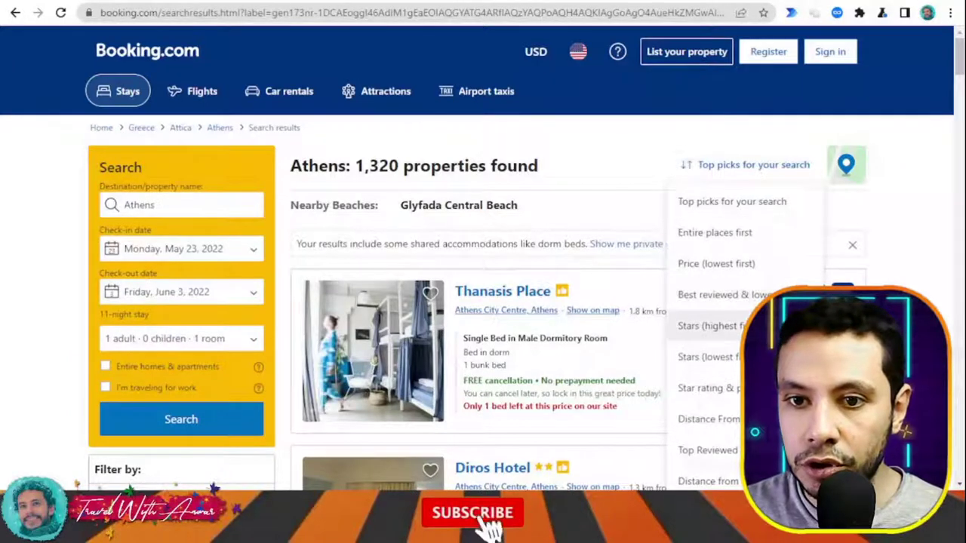
{"action": "scroll", "coordinate": [717, 325], "scroll_direction": "down", "scroll_amount": 1}
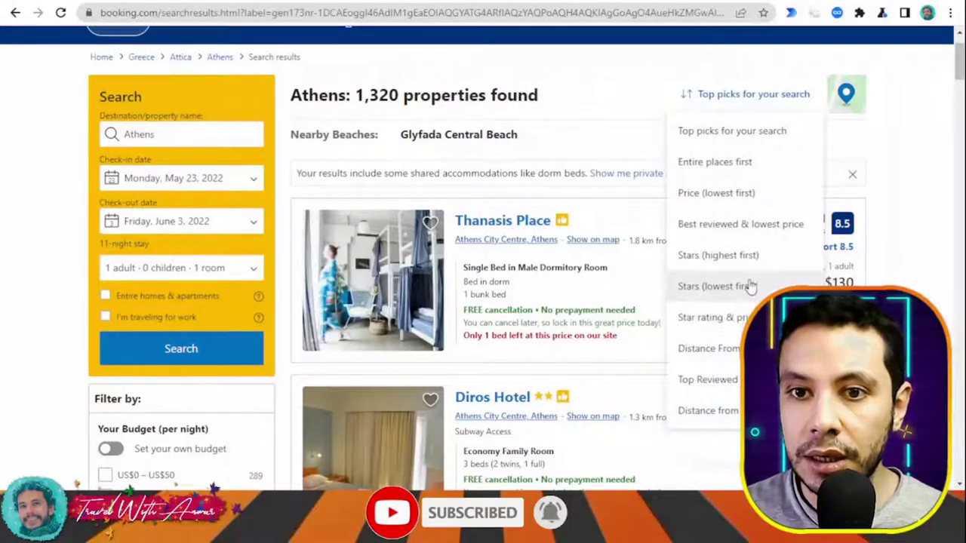
{"action": "left_click", "coordinate": [726, 195]}
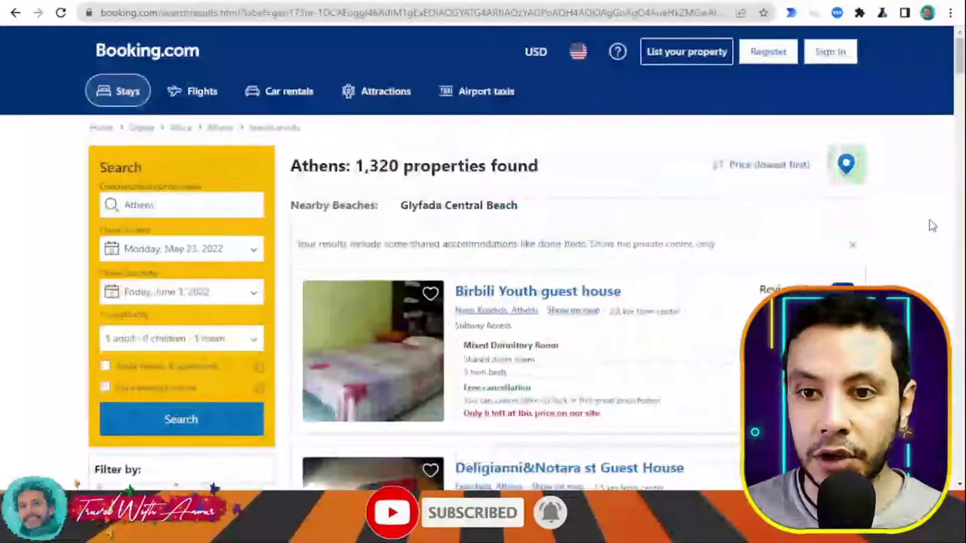
Scroll the sorted results to Thanasis Place and open its listing.
{"action": "scroll", "coordinate": [932, 225], "scroll_direction": "down", "scroll_amount": 2}
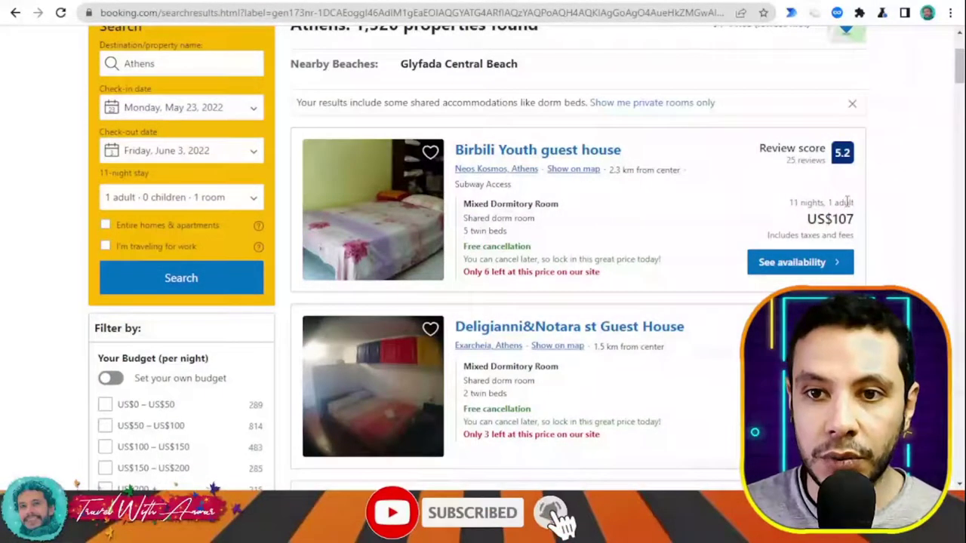
{"action": "scroll", "coordinate": [868, 210], "scroll_direction": "down", "scroll_amount": 1}
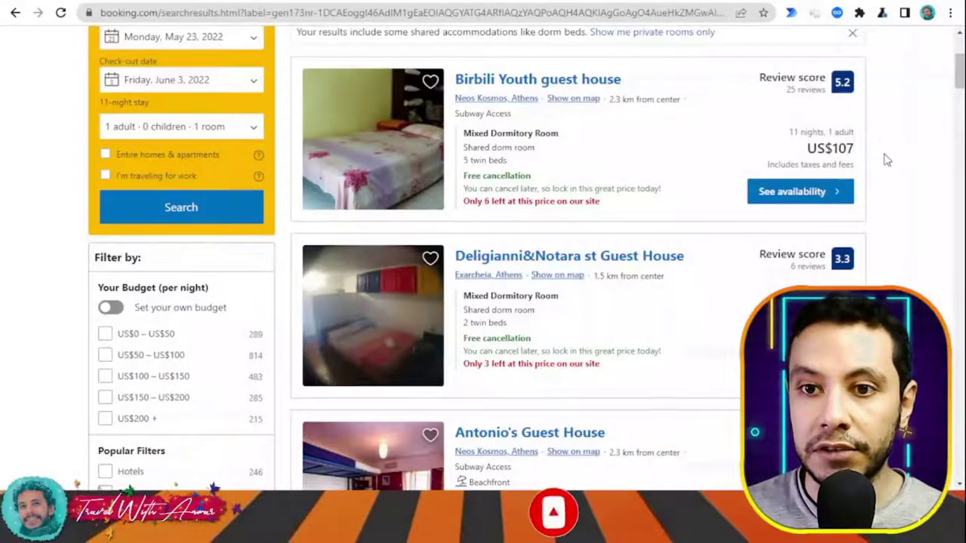
{"action": "scroll", "coordinate": [882, 158], "scroll_direction": "down", "scroll_amount": 2}
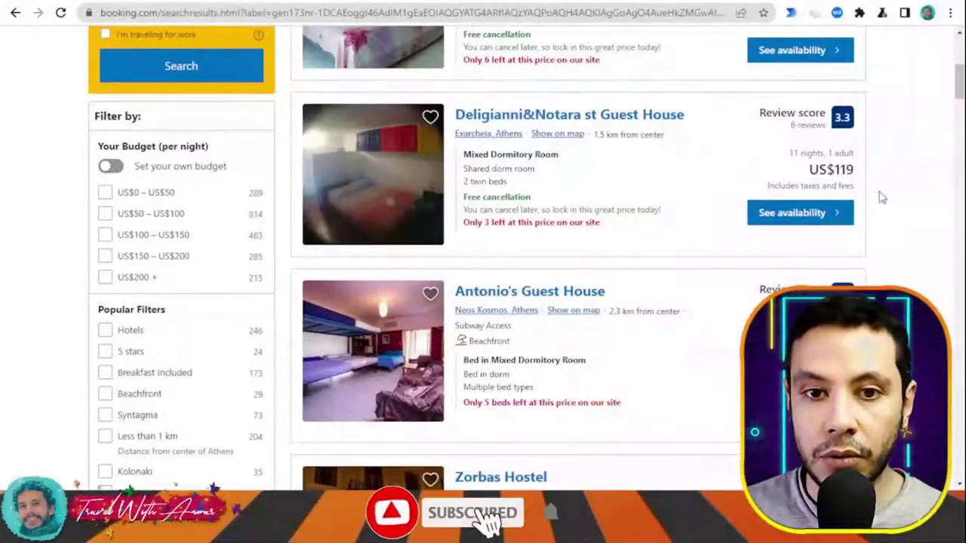
{"action": "scroll", "coordinate": [875, 226], "scroll_direction": "down", "scroll_amount": 4}
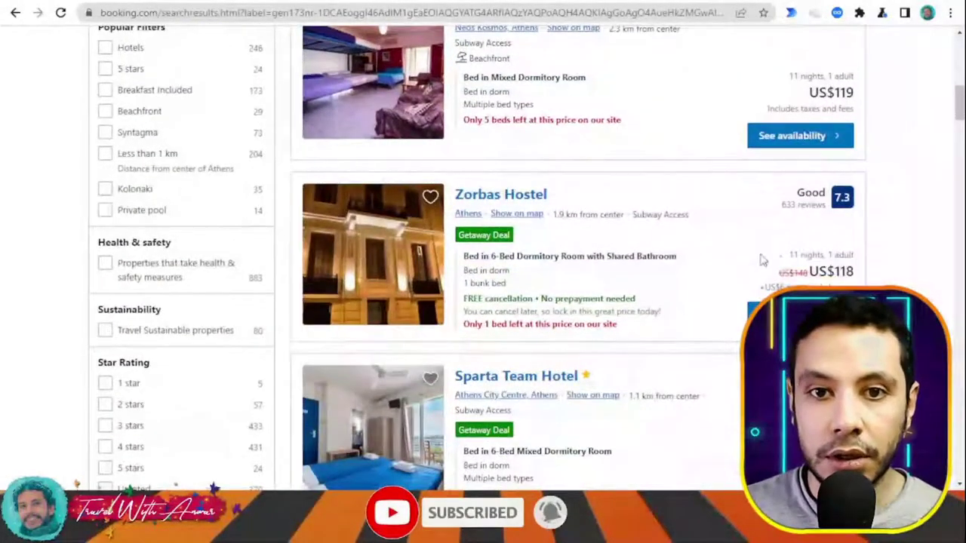
{"action": "scroll", "coordinate": [785, 261], "scroll_direction": "down", "scroll_amount": 2}
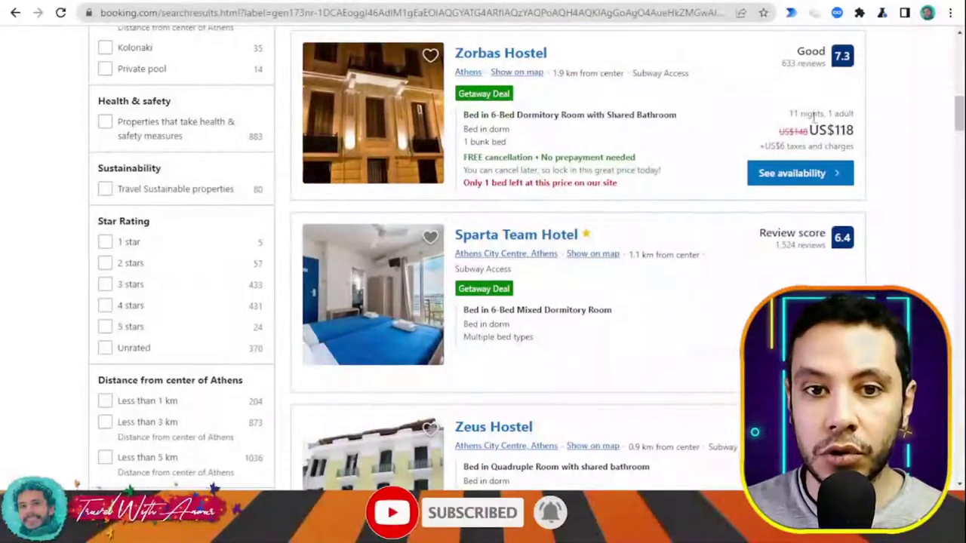
{"action": "scroll", "coordinate": [813, 113], "scroll_direction": "down", "scroll_amount": 3}
{"action": "scroll", "coordinate": [906, 188], "scroll_direction": "up", "scroll_amount": 1}
{"action": "scroll", "coordinate": [909, 191], "scroll_direction": "up", "scroll_amount": 1}
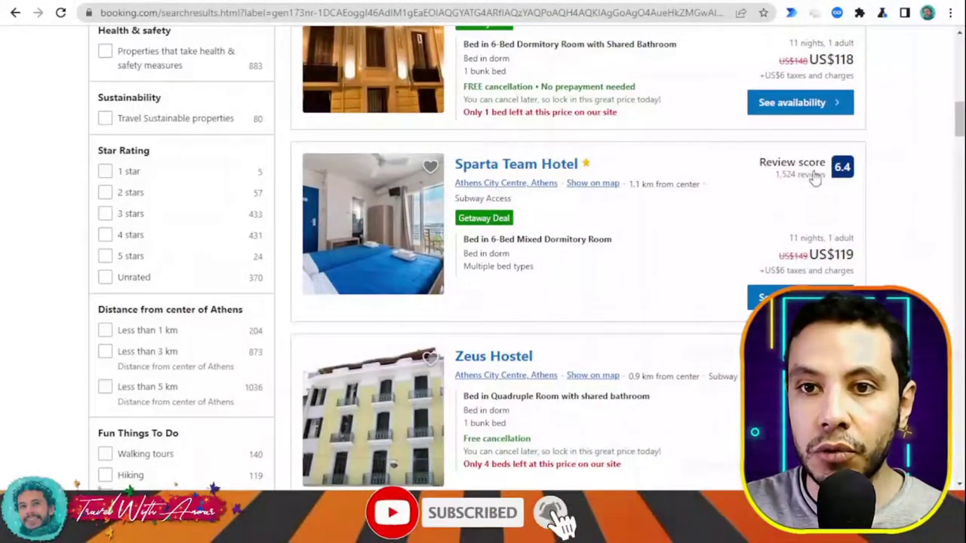
{"action": "scroll", "coordinate": [830, 185], "scroll_direction": "up", "scroll_amount": 3}
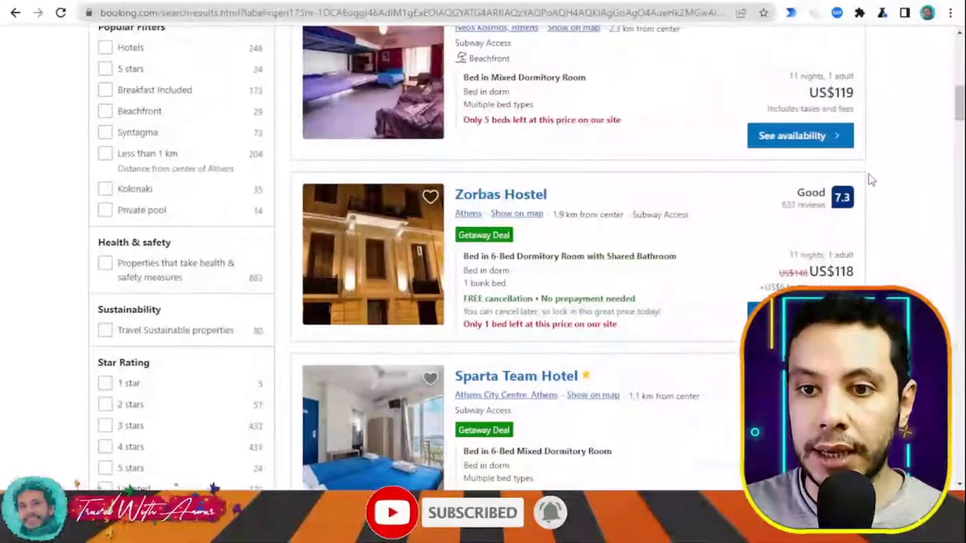
{"action": "scroll", "coordinate": [865, 204], "scroll_direction": "up", "scroll_amount": 6}
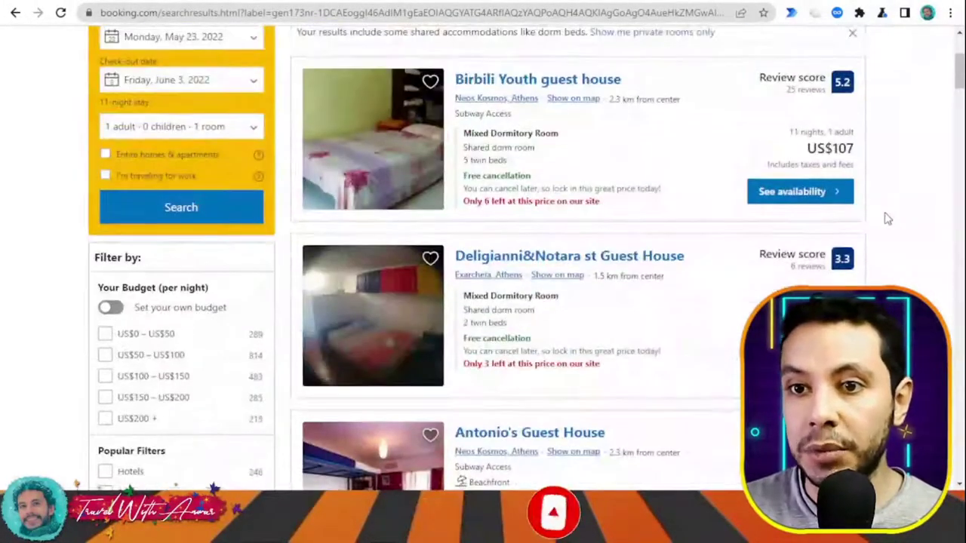
{"action": "scroll", "coordinate": [884, 216], "scroll_direction": "up", "scroll_amount": 3}
{"action": "scroll", "coordinate": [884, 216], "scroll_direction": "down", "scroll_amount": 12}
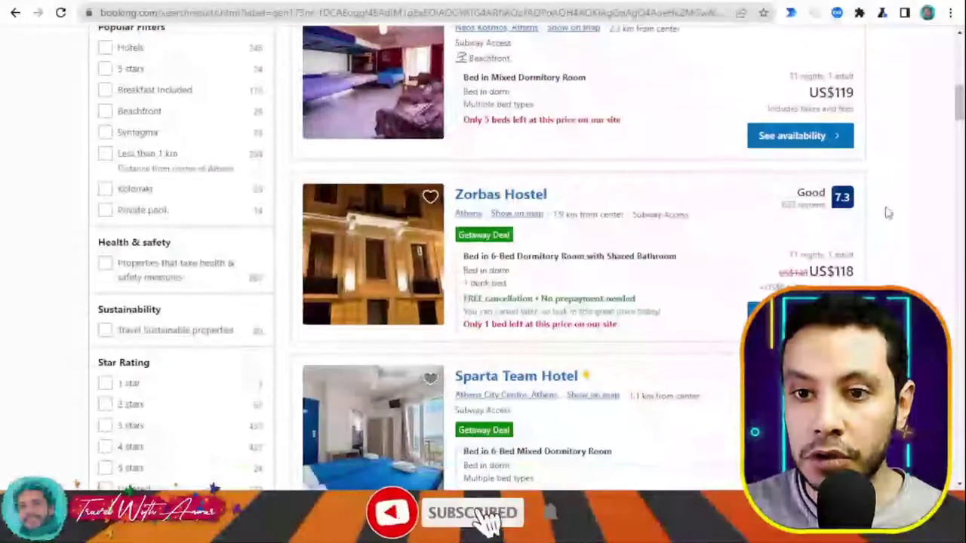
{"action": "scroll", "coordinate": [888, 214], "scroll_direction": "down", "scroll_amount": 4}
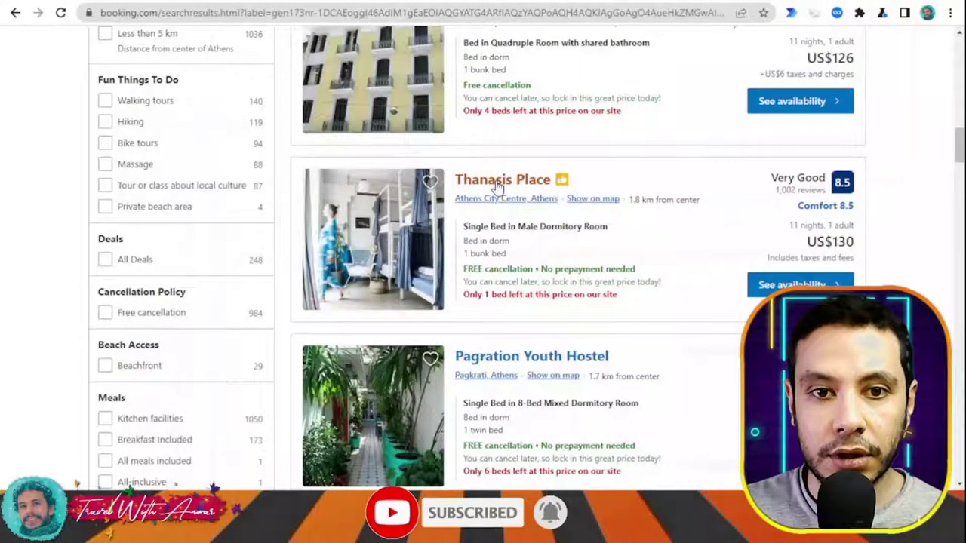
{"action": "scroll", "coordinate": [873, 237], "scroll_direction": "down", "scroll_amount": 2}
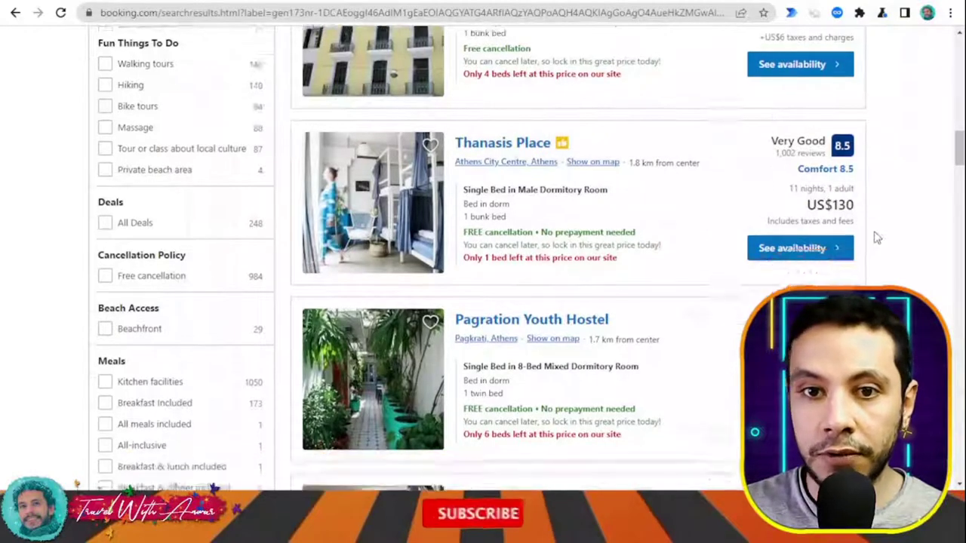
{"action": "left_click", "coordinate": [494, 112]}
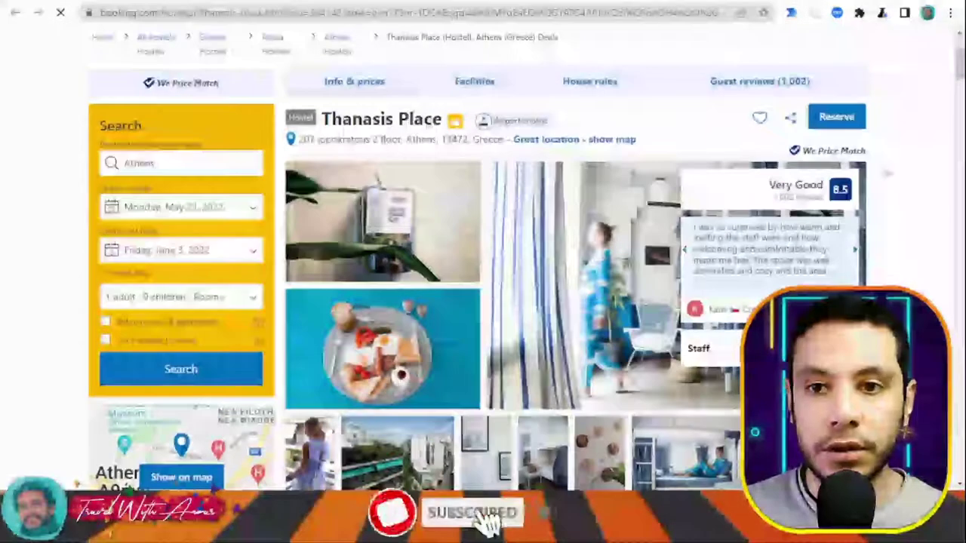
Scroll Thanasis Place's page to the availability table showing US$130 and US$190 dorm beds.
{"action": "scroll", "coordinate": [895, 184], "scroll_direction": "down", "scroll_amount": 3}
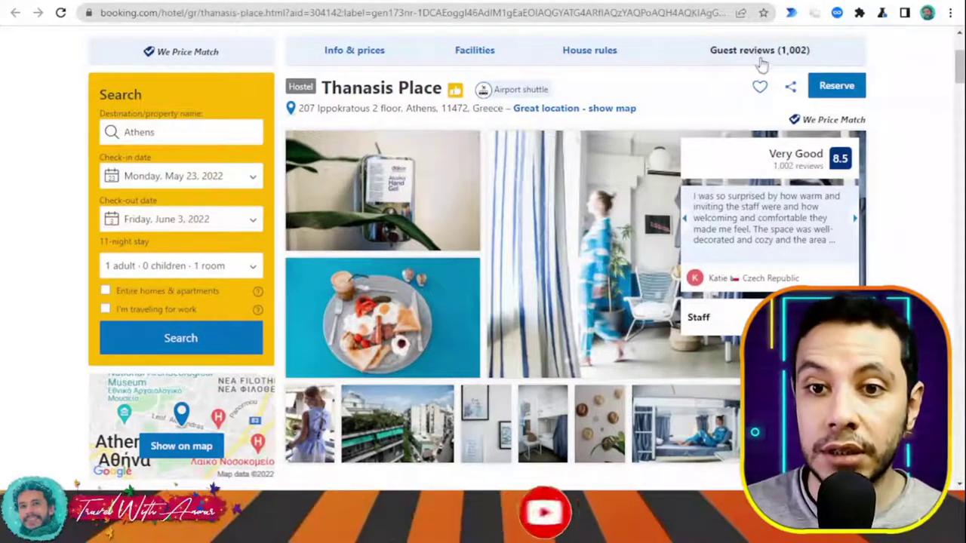
{"action": "scroll", "coordinate": [901, 106], "scroll_direction": "down", "scroll_amount": 4}
{"action": "scroll", "coordinate": [905, 111], "scroll_direction": "down", "scroll_amount": 8}
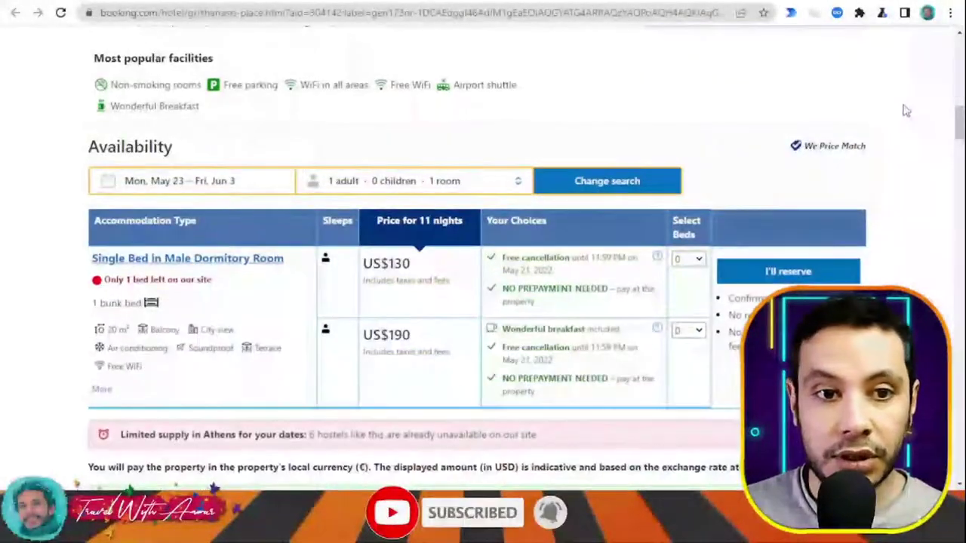
{"action": "scroll", "coordinate": [906, 111], "scroll_direction": "down", "scroll_amount": 2}
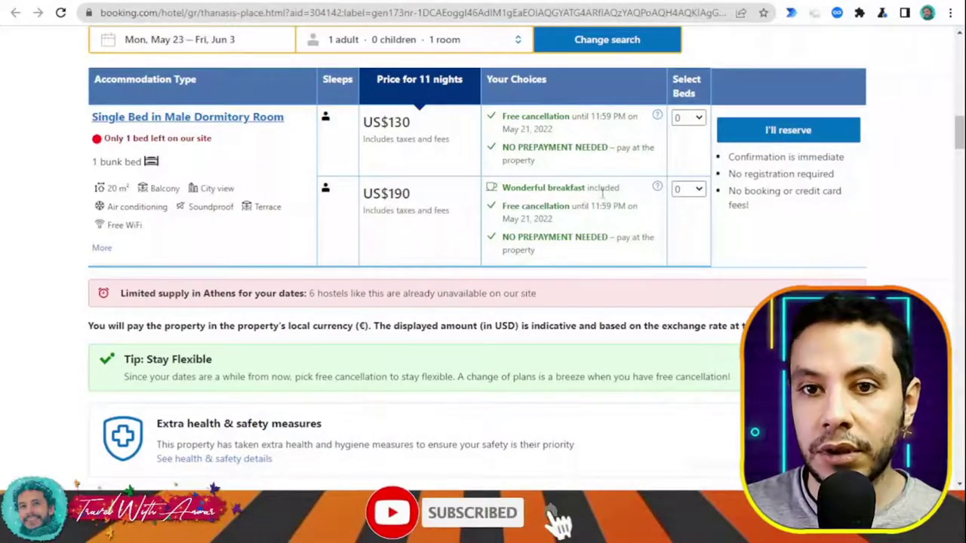
Select 1 bed in the Single Bed in Male Dormitory Room and reserve it.
{"action": "left_click", "coordinate": [687, 119]}
{"action": "left_click", "coordinate": [683, 144]}
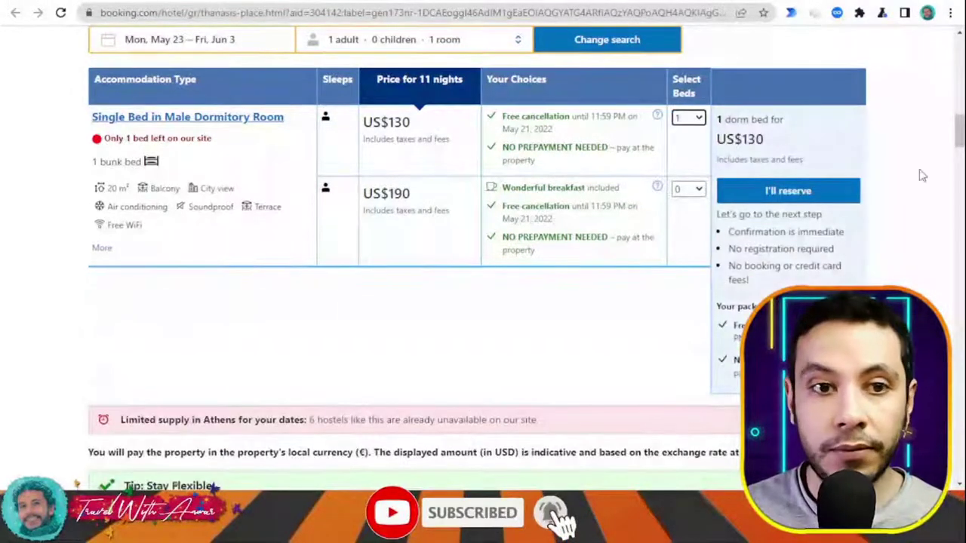
{"action": "scroll", "coordinate": [278, 136], "scroll_direction": "down", "scroll_amount": 1}
{"action": "scroll", "coordinate": [171, 156], "scroll_direction": "up", "scroll_amount": 1}
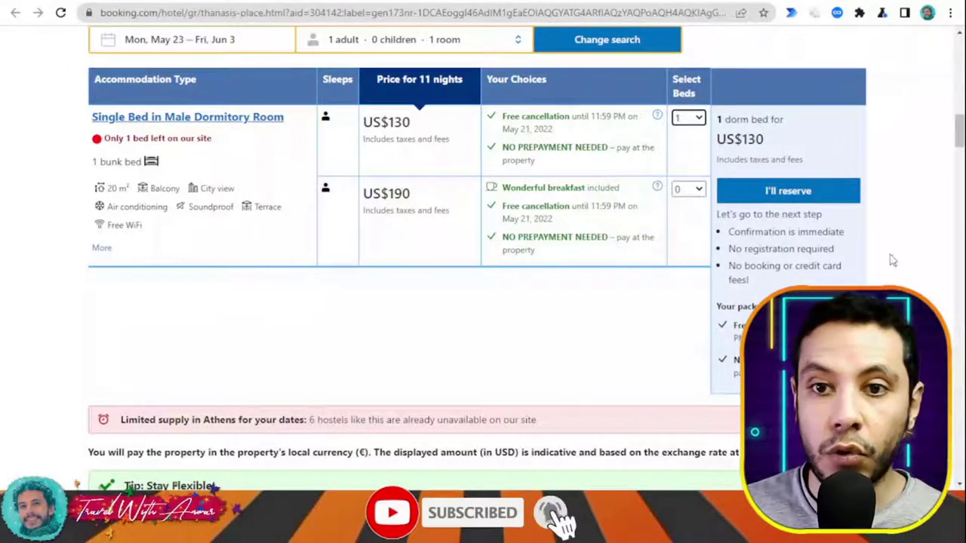
{"action": "scroll", "coordinate": [879, 205], "scroll_direction": "down", "scroll_amount": 2}
{"action": "scroll", "coordinate": [879, 205], "scroll_direction": "up", "scroll_amount": 2}
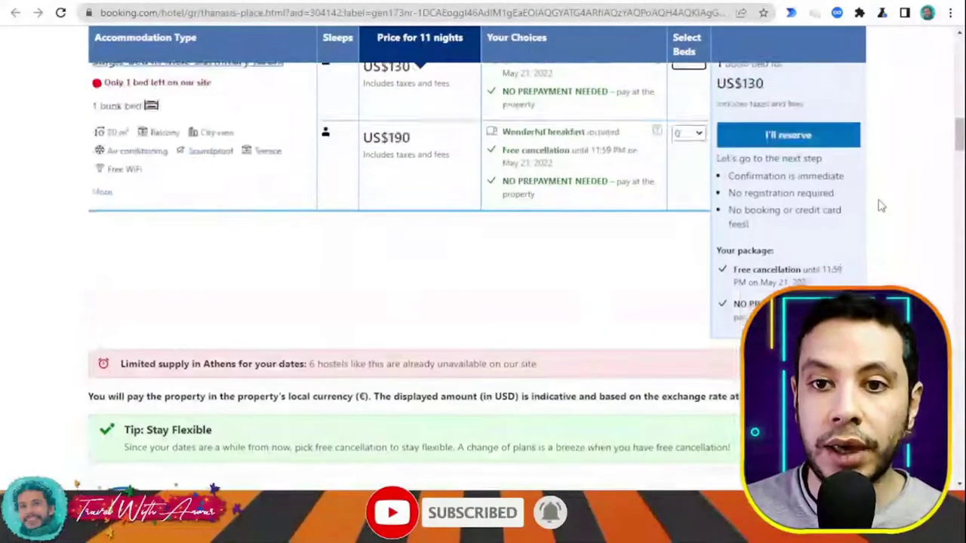
{"action": "mouse_move", "coordinate": [801, 191]}
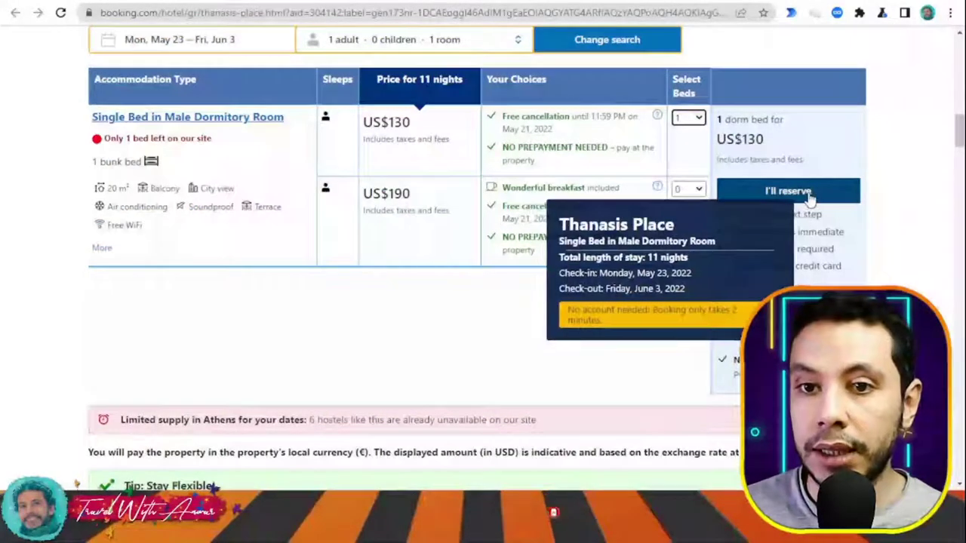
{"action": "left_click", "coordinate": [806, 191]}
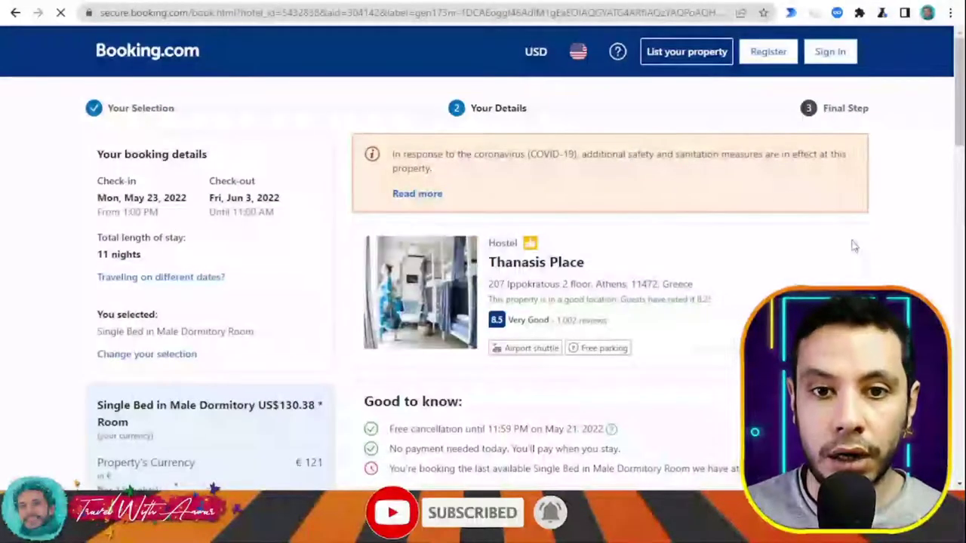
Scroll through the Enter your details section of the guest form.
{"action": "scroll", "coordinate": [806, 234], "scroll_direction": "down", "scroll_amount": 2}
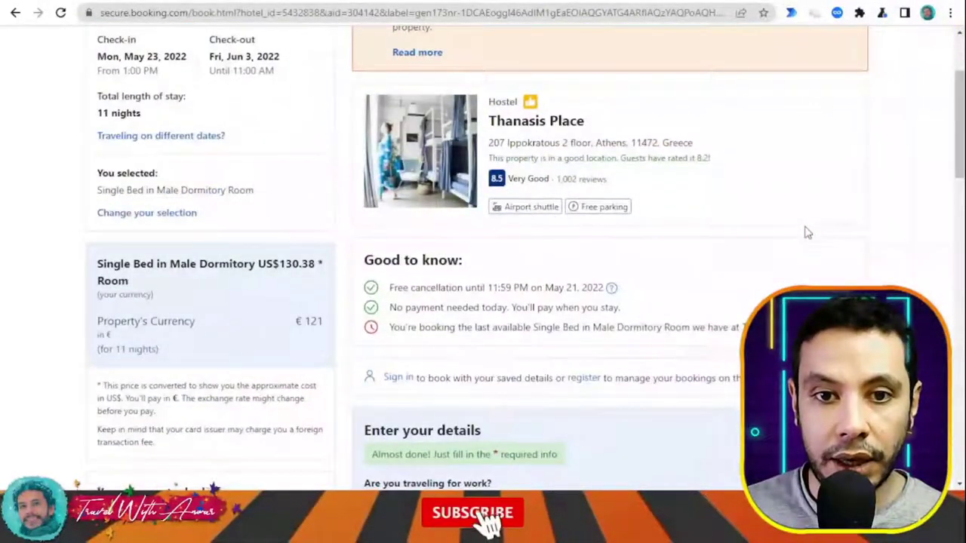
{"action": "scroll", "coordinate": [678, 218], "scroll_direction": "down", "scroll_amount": 1}
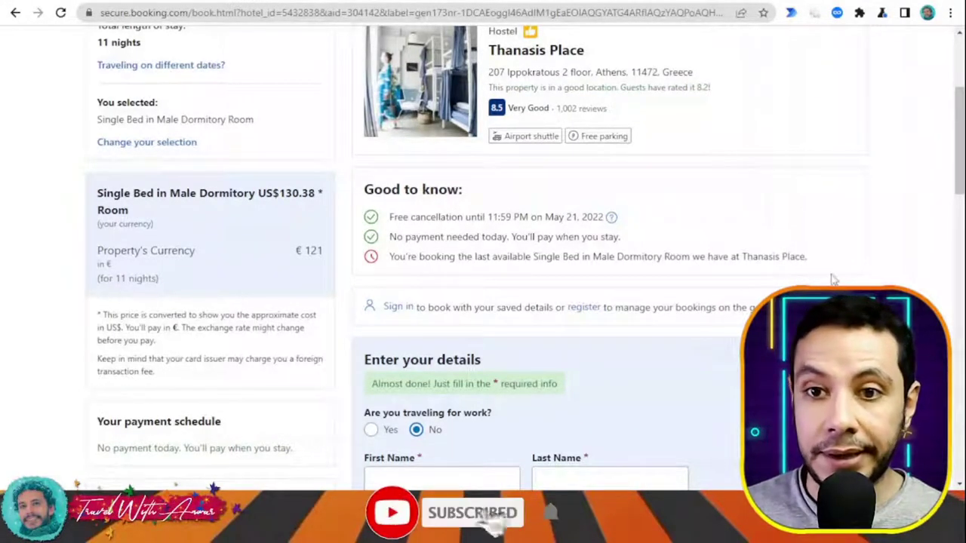
{"action": "scroll", "coordinate": [819, 275], "scroll_direction": "down", "scroll_amount": 2}
{"action": "scroll", "coordinate": [812, 271], "scroll_direction": "down", "scroll_amount": 2}
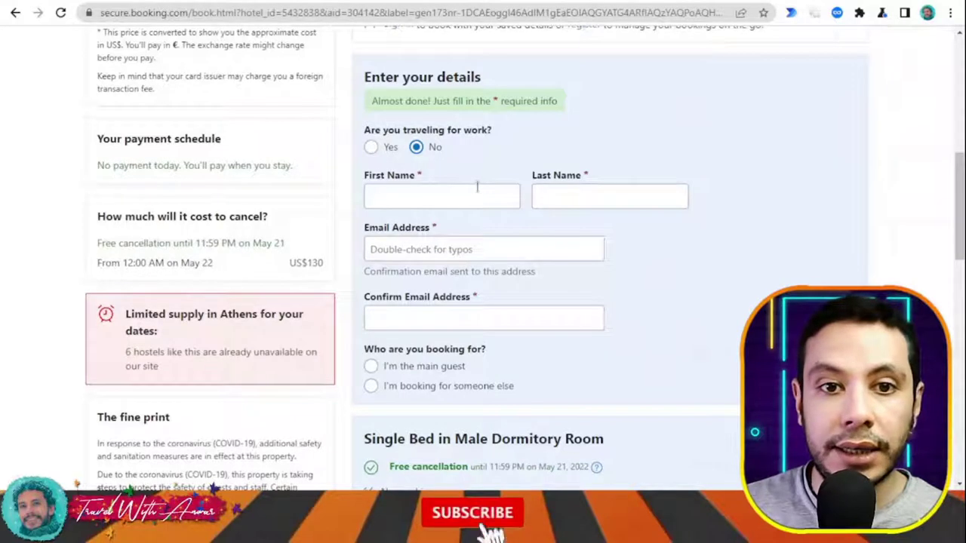
{"action": "scroll", "coordinate": [477, 187], "scroll_direction": "down", "scroll_amount": 1}
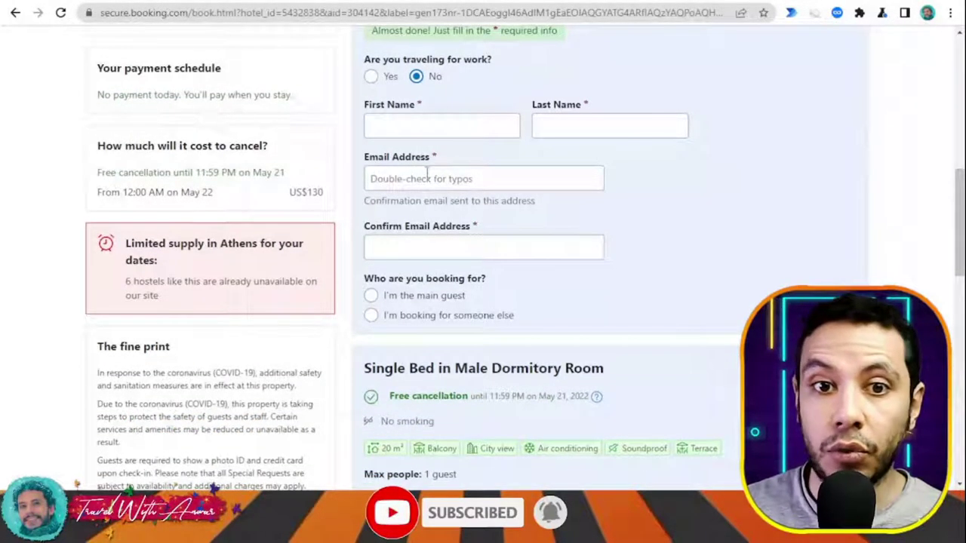
{"action": "scroll", "coordinate": [437, 242], "scroll_direction": "down", "scroll_amount": 4}
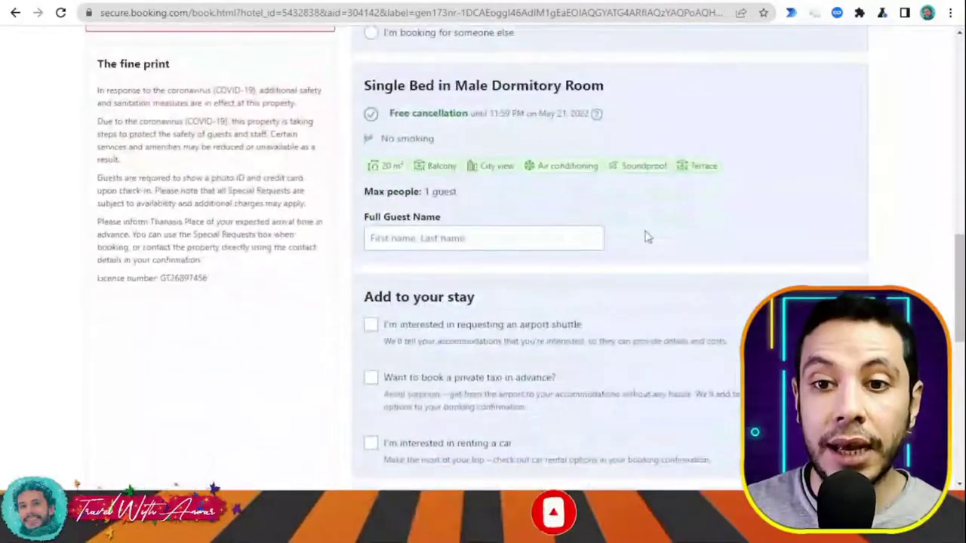
{"action": "scroll", "coordinate": [647, 237], "scroll_direction": "up", "scroll_amount": 6}
{"action": "scroll", "coordinate": [647, 237], "scroll_direction": "up", "scroll_amount": 5}
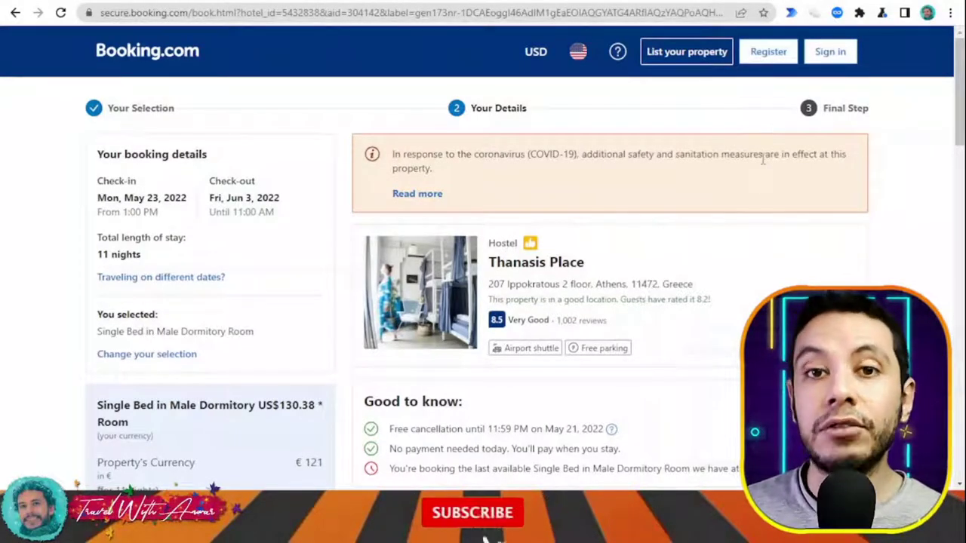
Scroll on through the shuttle, taxi and car-rental add-ons, special requests and arrival time.
{"action": "scroll", "coordinate": [742, 272], "scroll_direction": "down", "scroll_amount": 10}
{"action": "scroll", "coordinate": [741, 249], "scroll_direction": "down", "scroll_amount": 2}
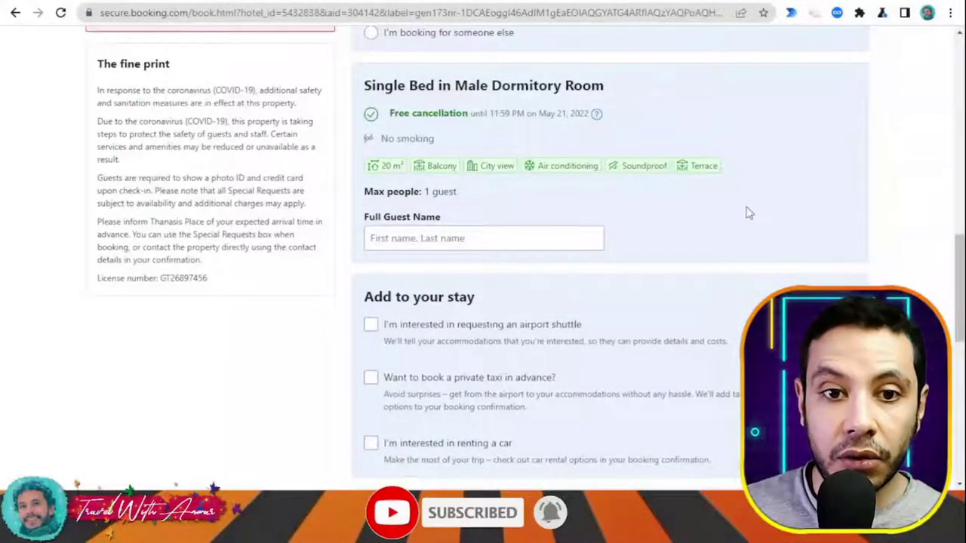
{"action": "scroll", "coordinate": [745, 213], "scroll_direction": "down", "scroll_amount": 2}
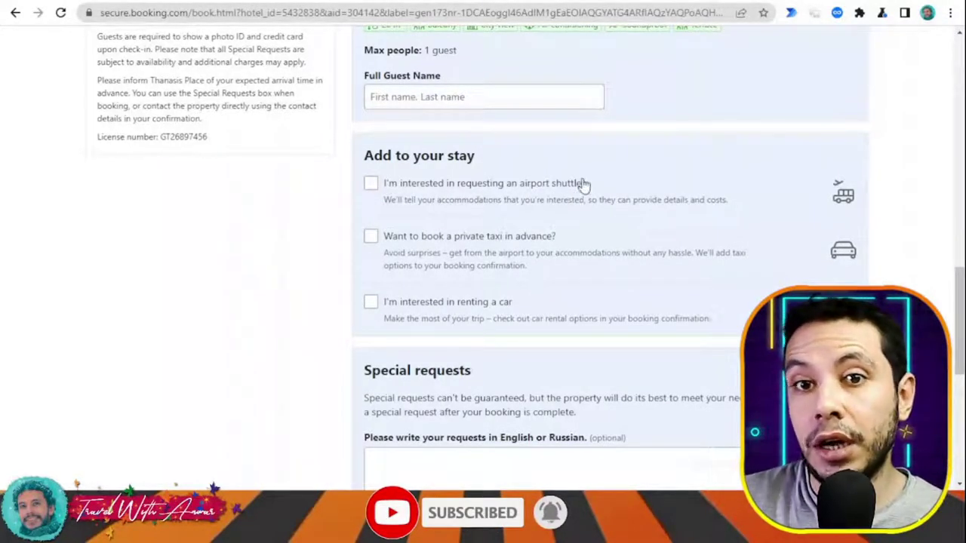
{"action": "scroll", "coordinate": [586, 188], "scroll_direction": "down", "scroll_amount": 3}
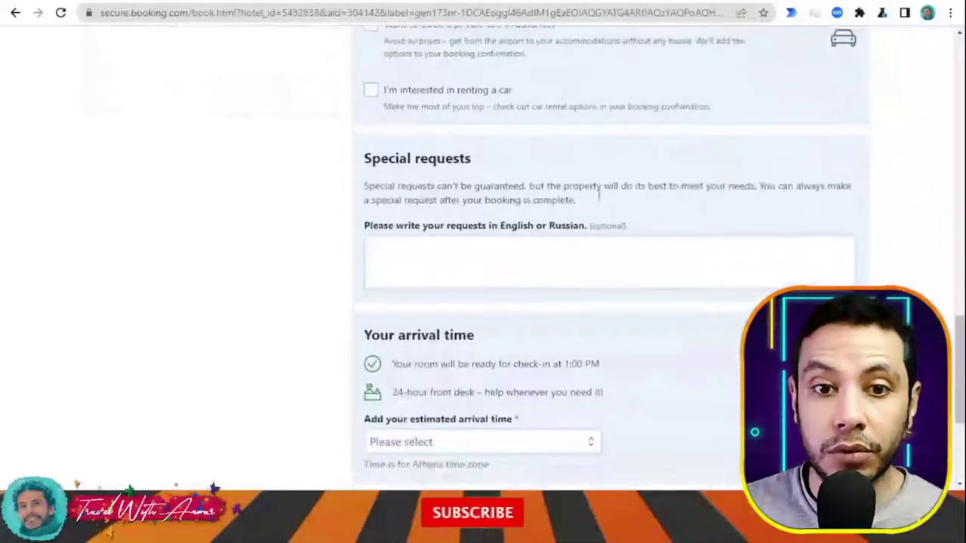
{"action": "scroll", "coordinate": [602, 198], "scroll_direction": "down", "scroll_amount": 2}
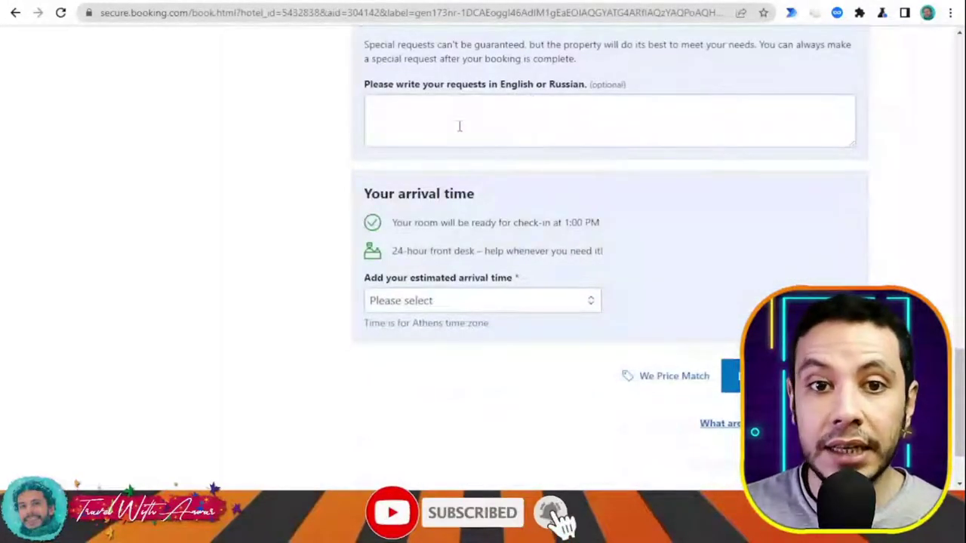
{"action": "scroll", "coordinate": [657, 195], "scroll_direction": "up", "scroll_amount": 10}
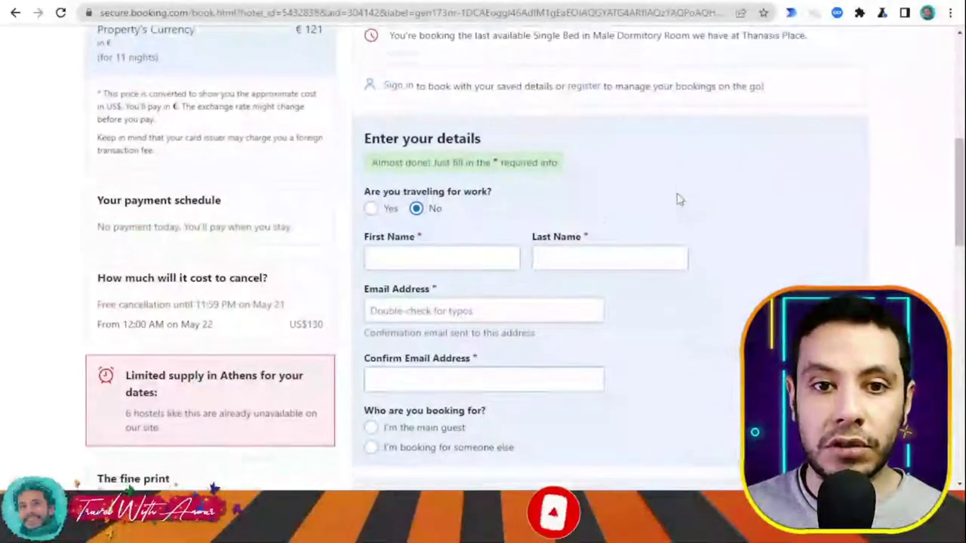
{"action": "scroll", "coordinate": [677, 200], "scroll_direction": "down", "scroll_amount": 8}
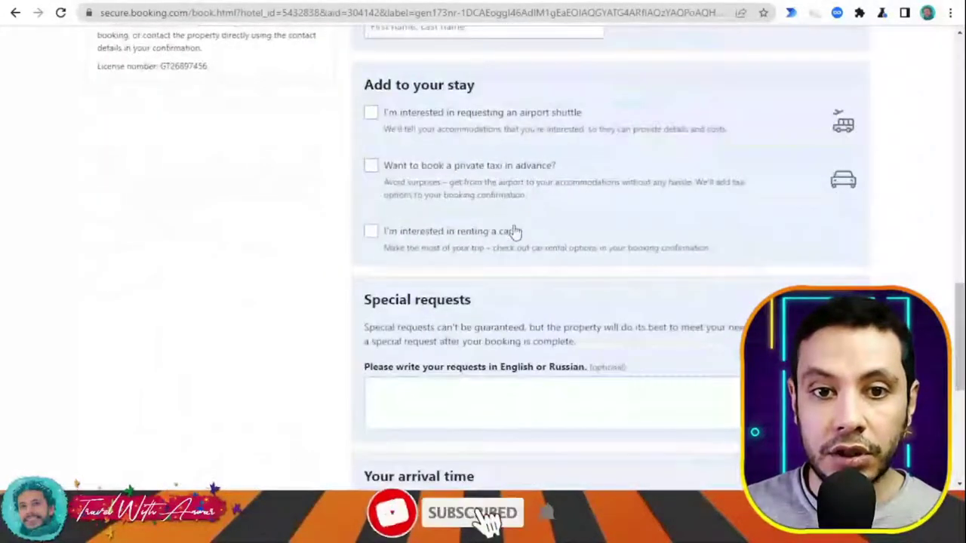
{"action": "scroll", "coordinate": [513, 232], "scroll_direction": "down", "scroll_amount": 5}
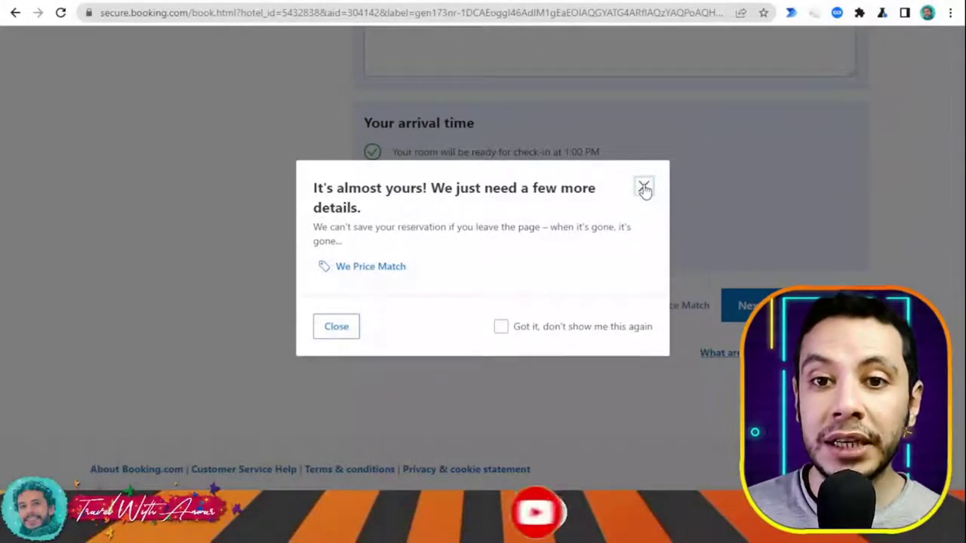
Dismiss the 'It's almost yours!' reminder.
{"action": "left_click", "coordinate": [644, 187]}
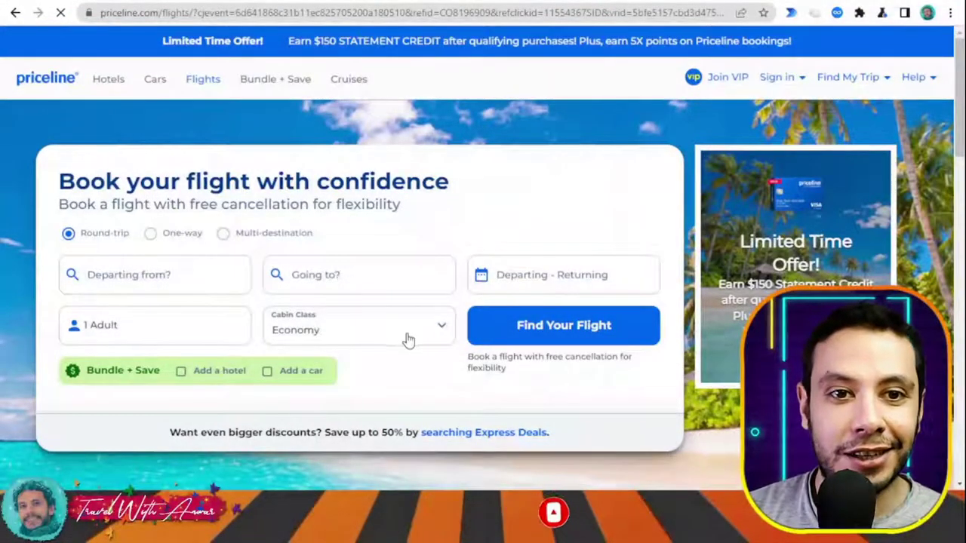
Set the flight route from New Delhi (DEL) to Colombo (CMB).
{"action": "scroll", "coordinate": [227, 203], "scroll_direction": "down", "scroll_amount": 1}
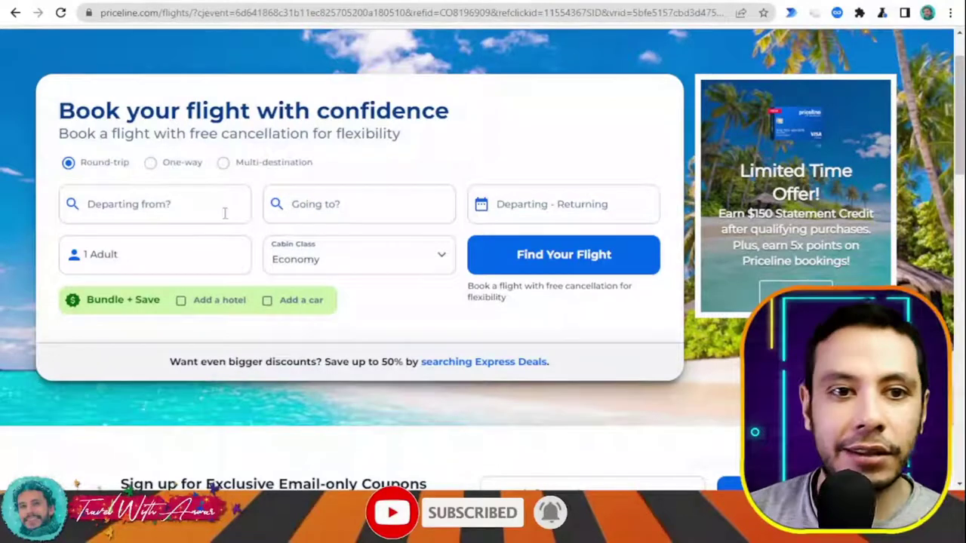
{"action": "left_click", "coordinate": [189, 204]}
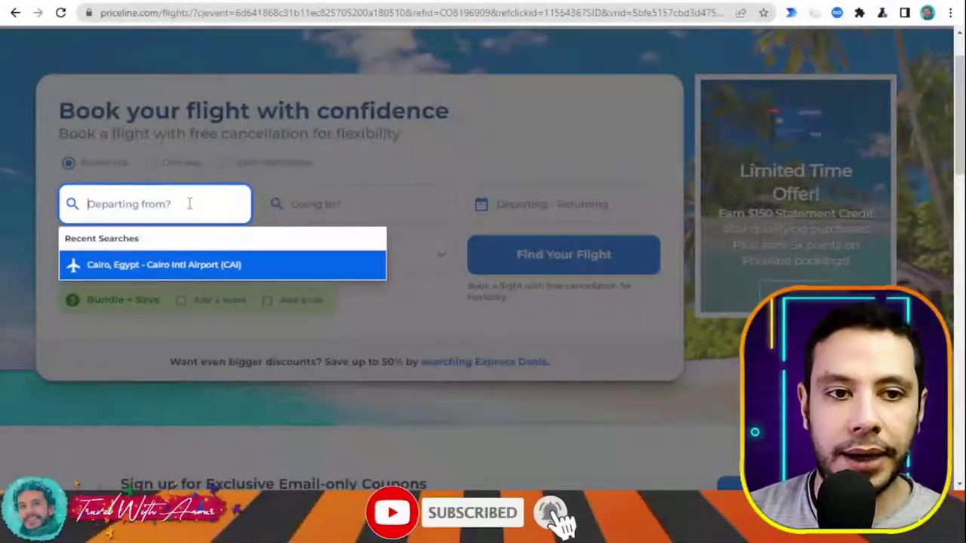
{"action": "type", "text": "delhi"}
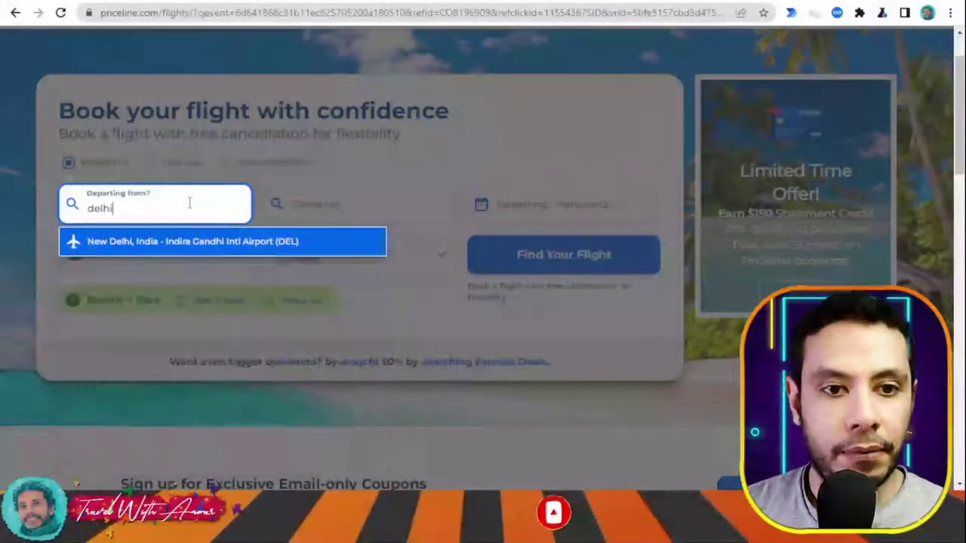
{"action": "left_click", "coordinate": [203, 248]}
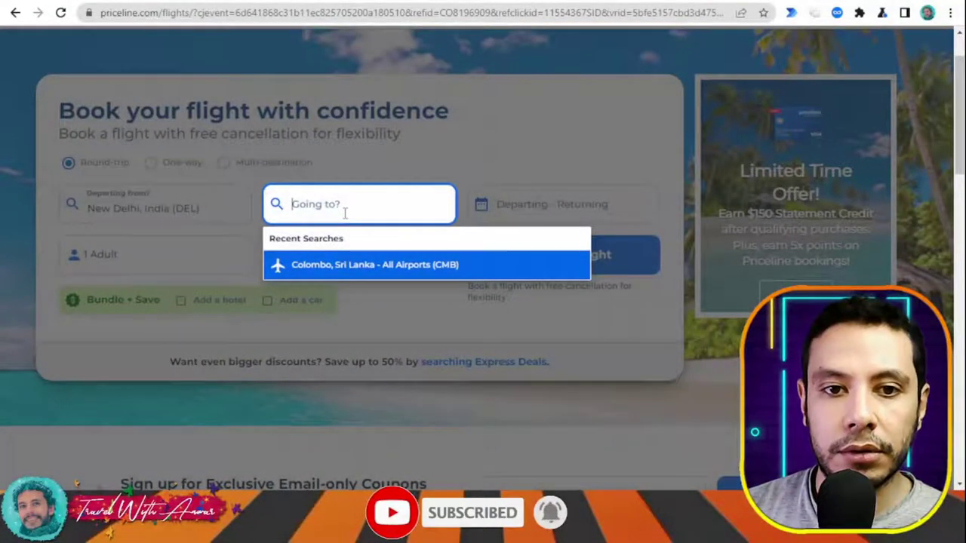
{"action": "left_click", "coordinate": [374, 265]}
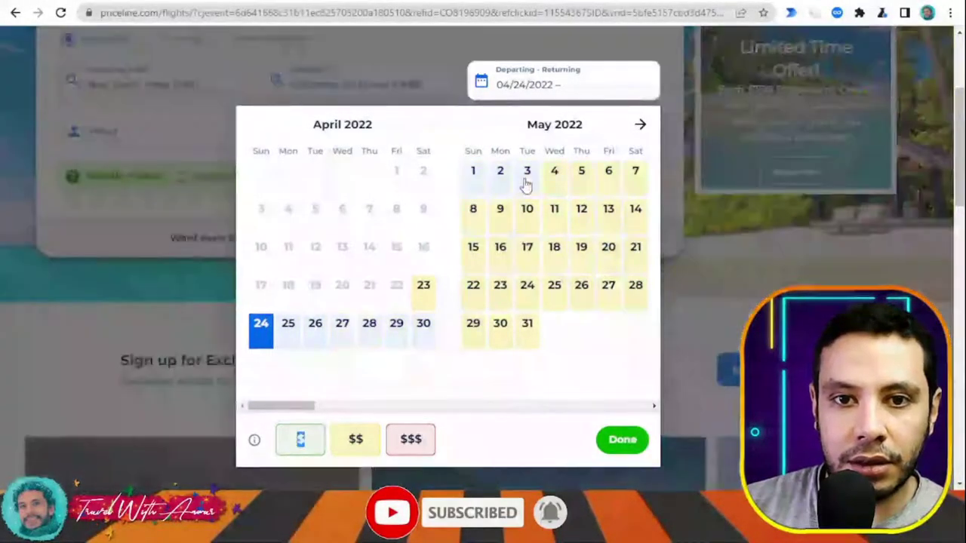
Set travel dates April 24 to May 23 and run the flight search.
{"action": "left_click", "coordinate": [526, 174]}
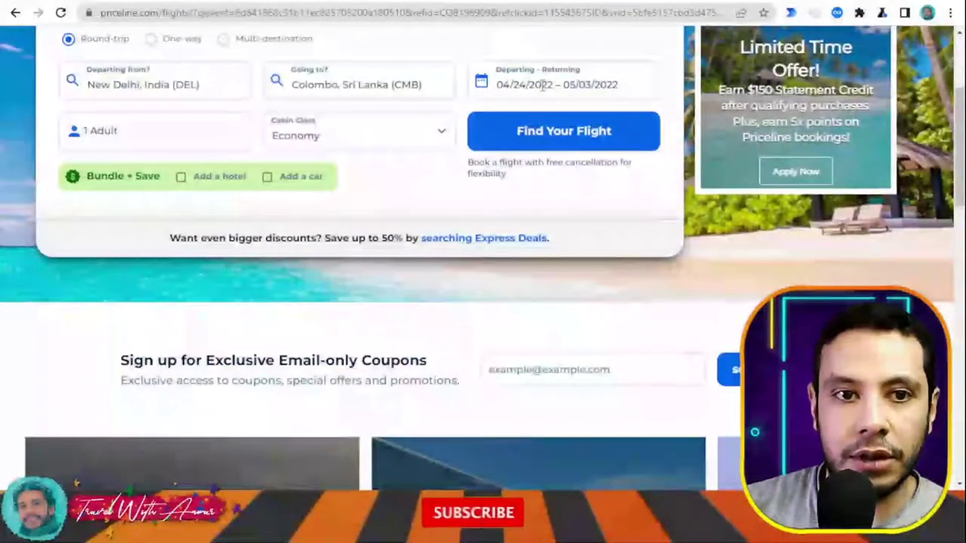
{"action": "left_click", "coordinate": [517, 85]}
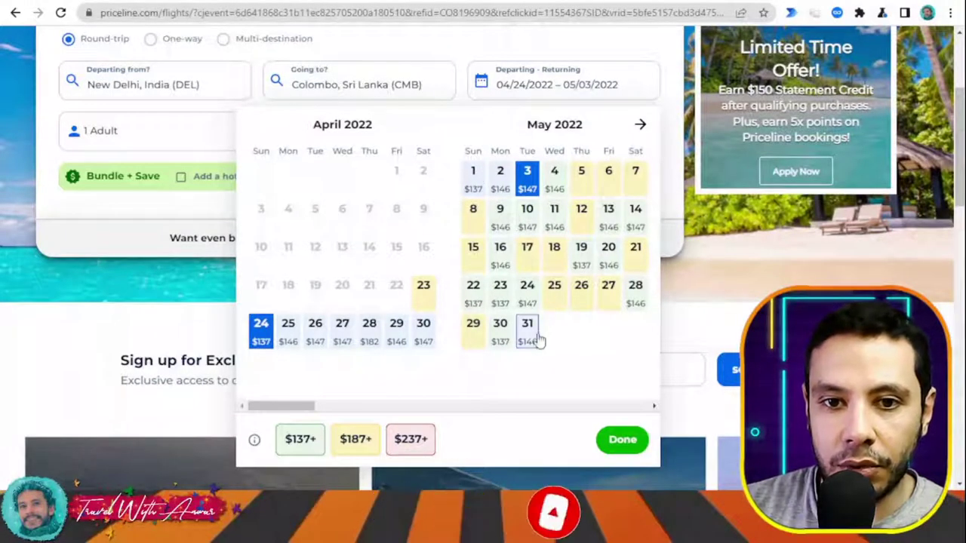
{"action": "left_click", "coordinate": [502, 295]}
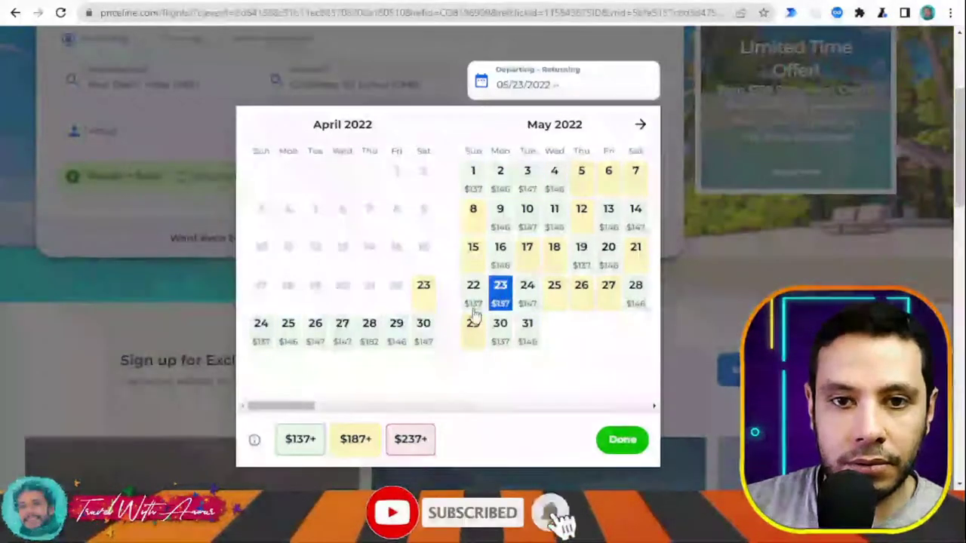
{"action": "left_click", "coordinate": [261, 334]}
{"action": "left_click", "coordinate": [502, 292]}
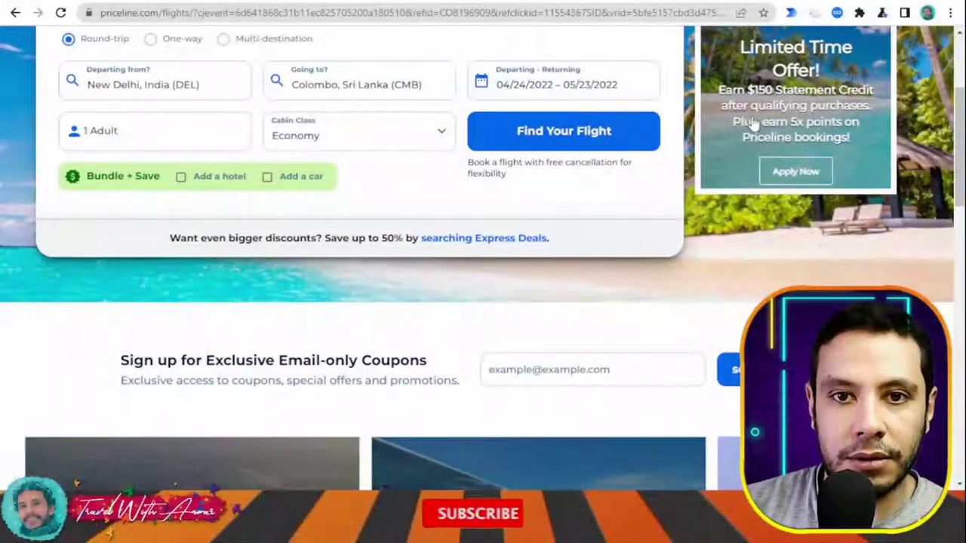
{"action": "left_click", "coordinate": [579, 88]}
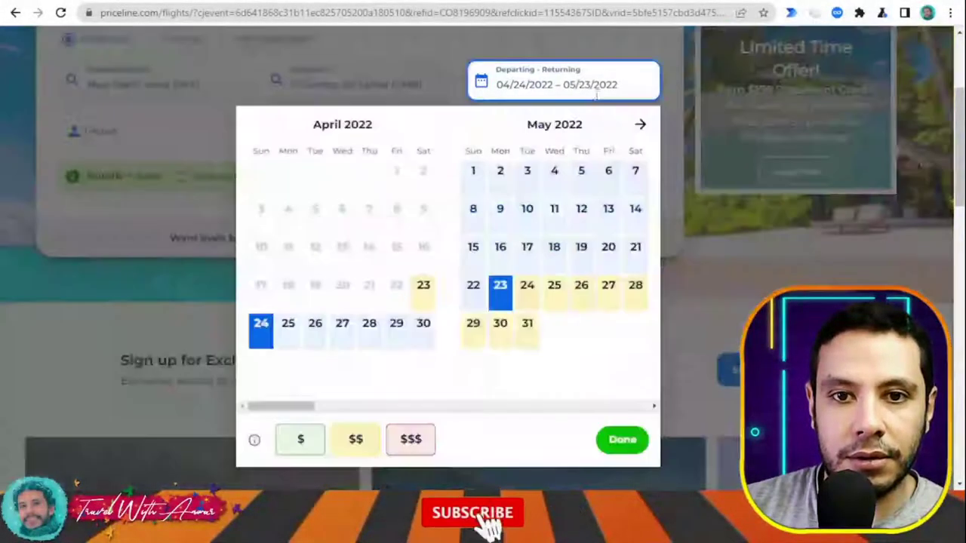
{"action": "left_click", "coordinate": [634, 439]}
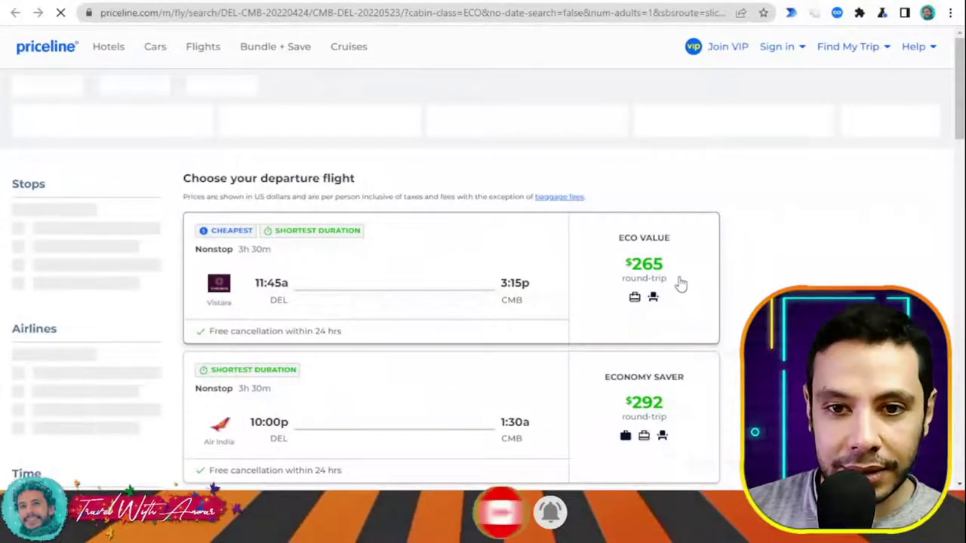
Select the $265 Vistara 11:45a nonstop as the departure flight.
{"action": "scroll", "coordinate": [680, 283], "scroll_direction": "down", "scroll_amount": 2}
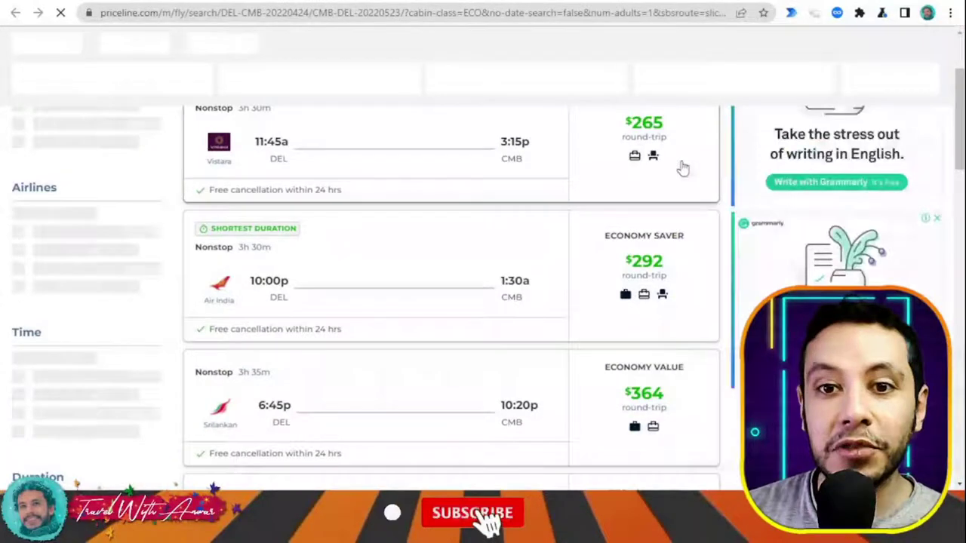
{"action": "scroll", "coordinate": [664, 153], "scroll_direction": "up", "scroll_amount": 1}
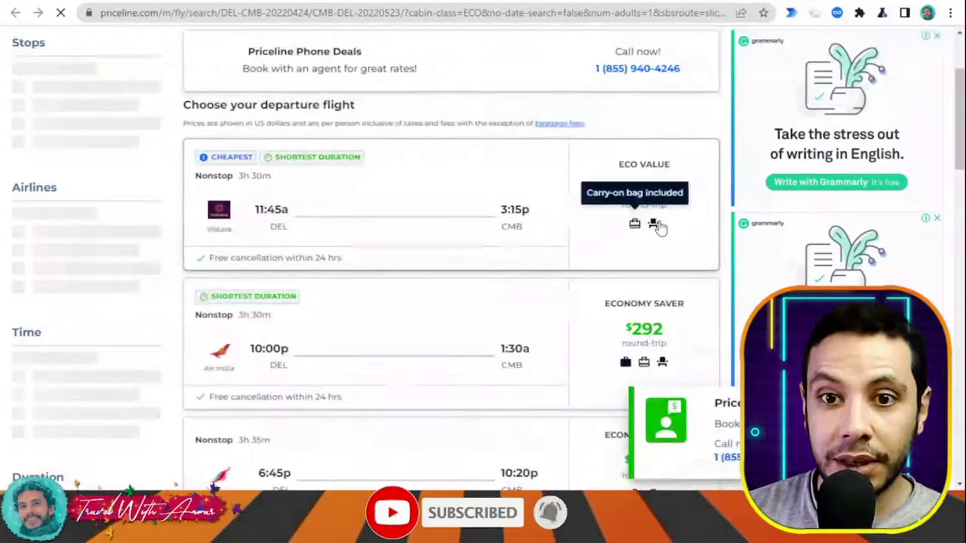
{"action": "scroll", "coordinate": [672, 209], "scroll_direction": "up", "scroll_amount": 1}
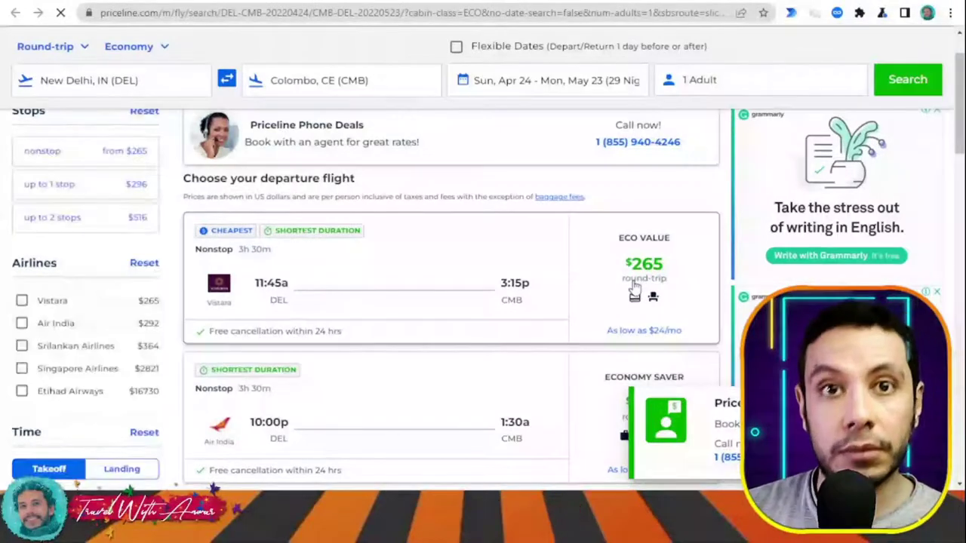
{"action": "scroll", "coordinate": [647, 283], "scroll_direction": "down", "scroll_amount": 1}
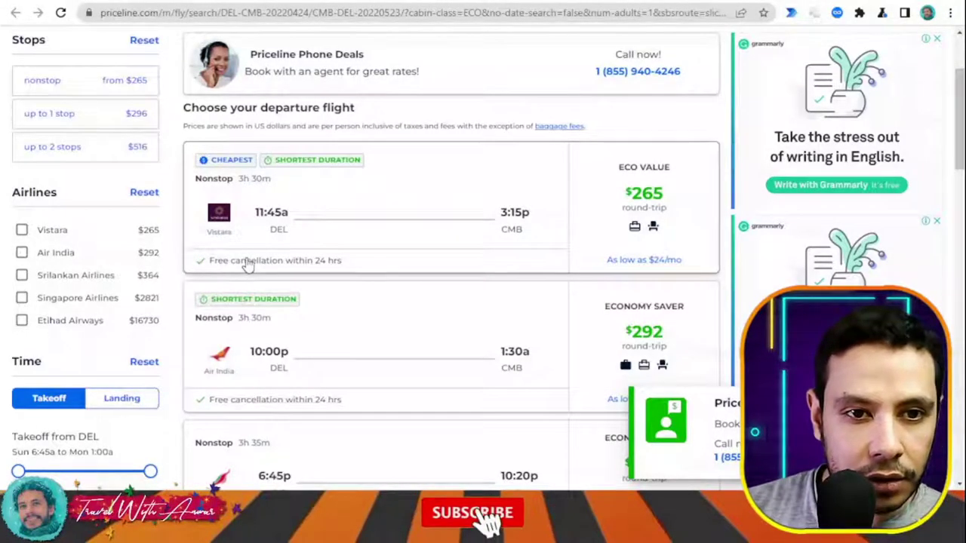
{"action": "scroll", "coordinate": [528, 219], "scroll_direction": "down", "scroll_amount": 2}
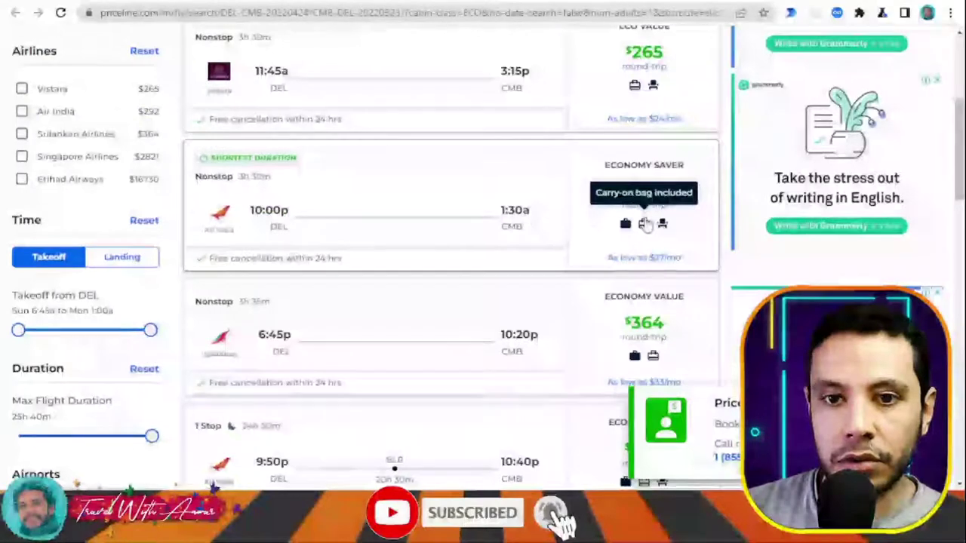
{"action": "scroll", "coordinate": [645, 224], "scroll_direction": "down", "scroll_amount": 1}
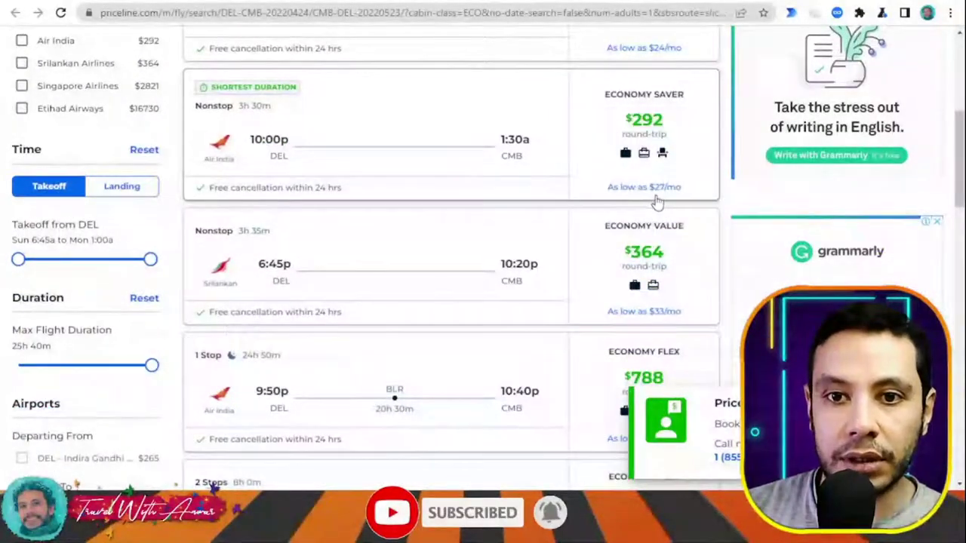
{"action": "scroll", "coordinate": [664, 215], "scroll_direction": "up", "scroll_amount": 3}
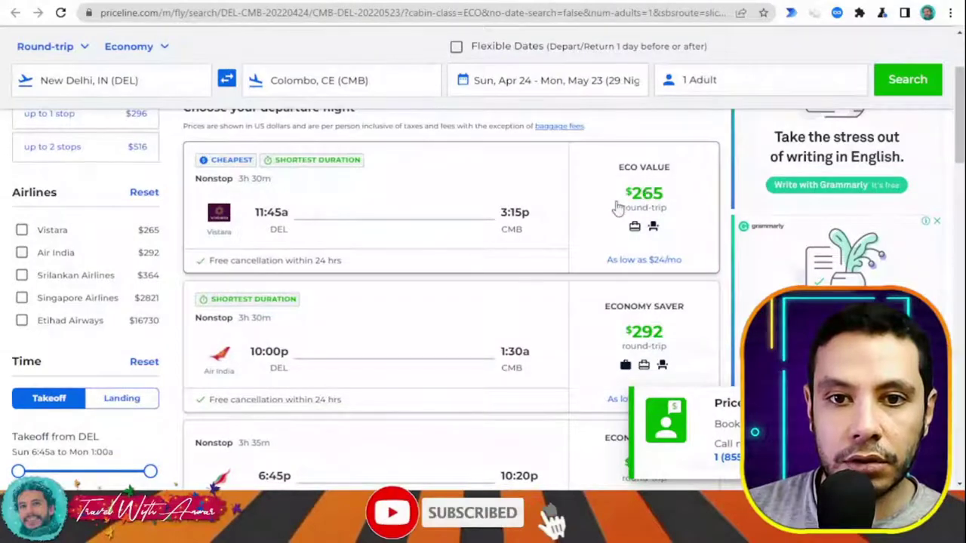
{"action": "left_click", "coordinate": [683, 193]}
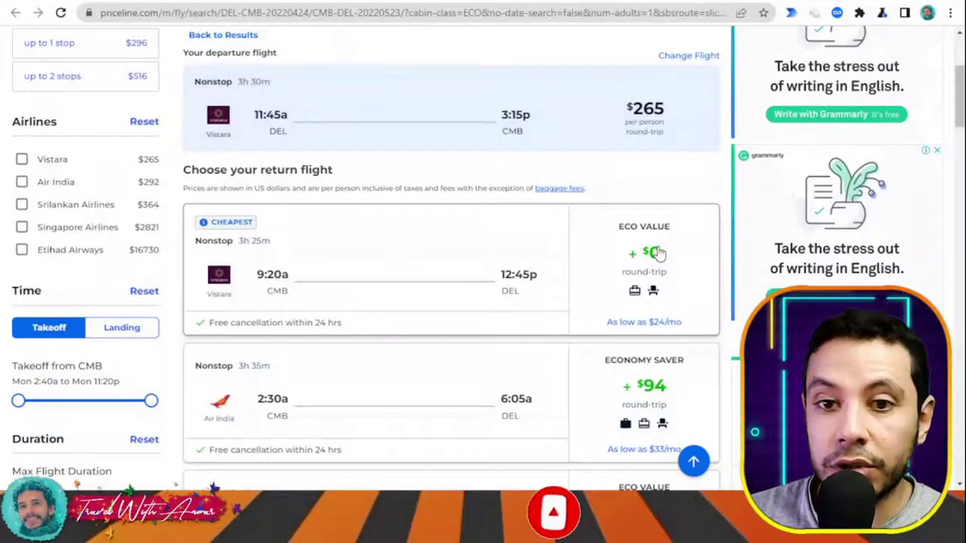
Browse the return flight options, led by a Vistara 9:20a nonstop at +$0.
{"action": "scroll", "coordinate": [654, 252], "scroll_direction": "down", "scroll_amount": 3}
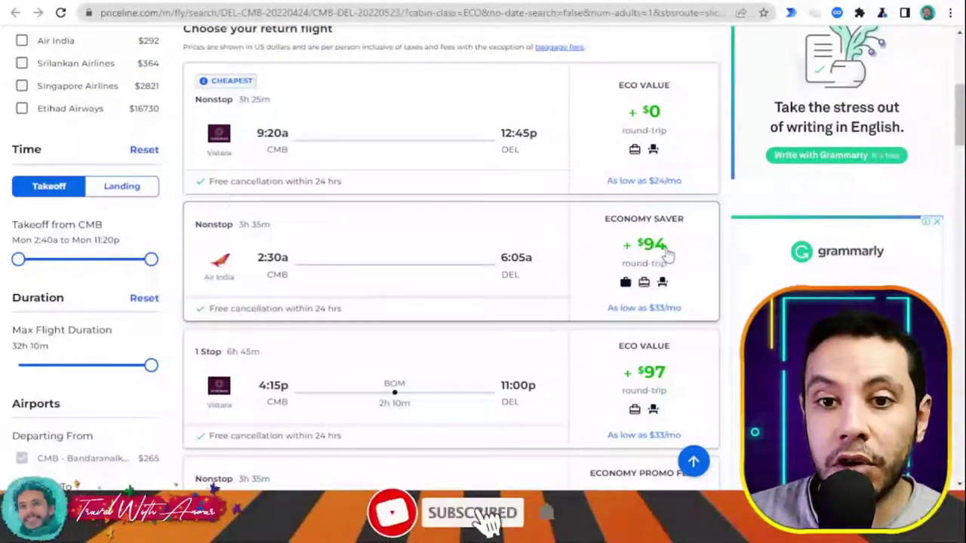
{"action": "scroll", "coordinate": [664, 264], "scroll_direction": "down", "scroll_amount": 3}
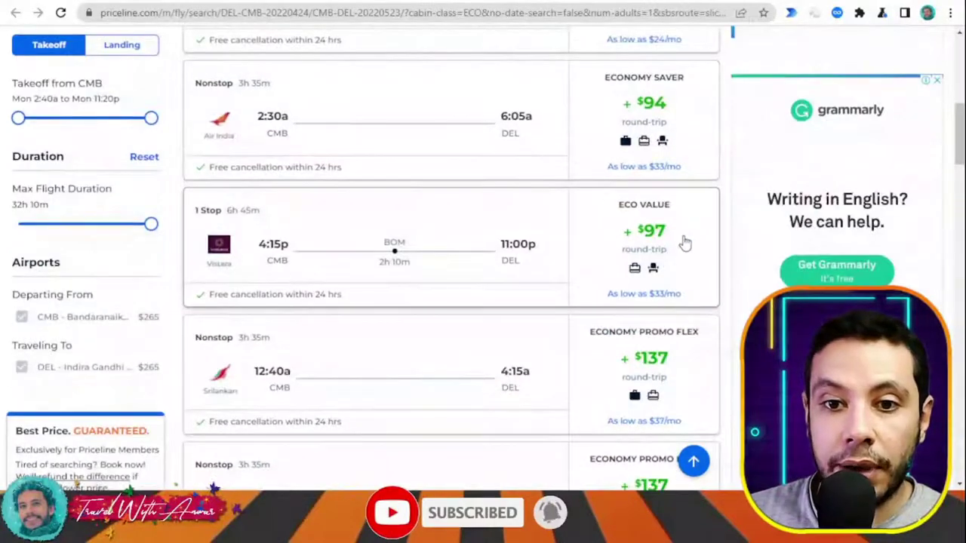
{"action": "scroll", "coordinate": [681, 243], "scroll_direction": "down", "scroll_amount": 3}
{"action": "scroll", "coordinate": [679, 249], "scroll_direction": "up", "scroll_amount": 7}
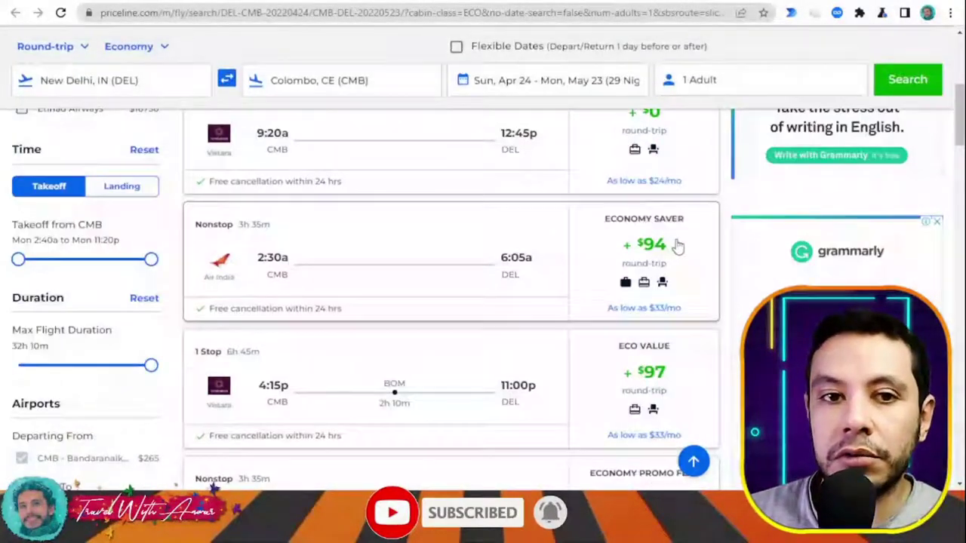
Choose the +$0 Vistara 9:20a CMB–DEL nonstop as the return flight.
{"action": "left_click", "coordinate": [657, 182]}
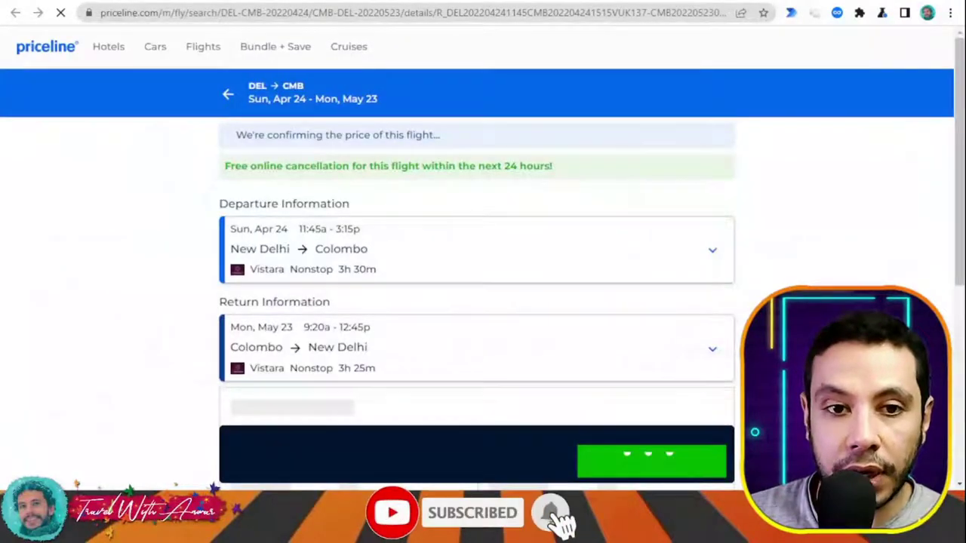
{"action": "scroll", "coordinate": [821, 277], "scroll_direction": "down", "scroll_amount": 1}
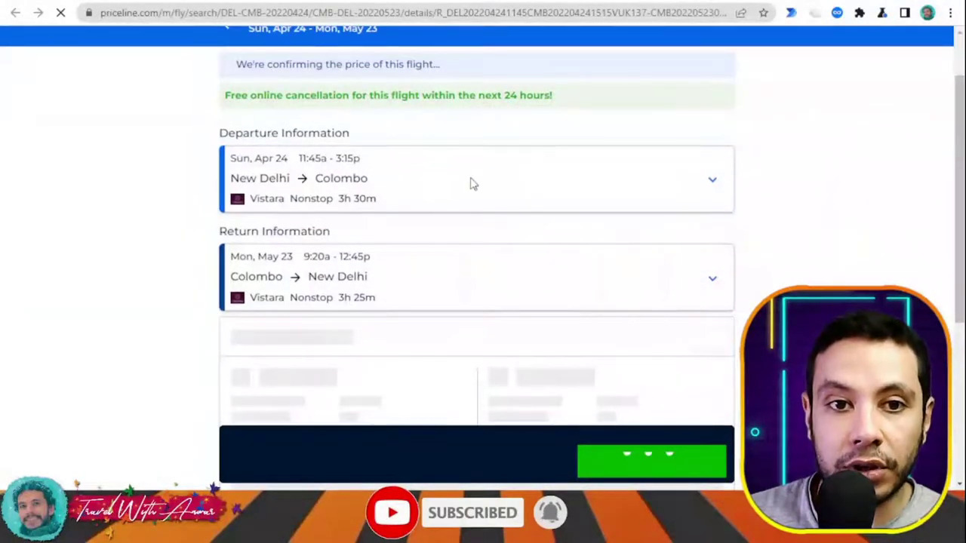
{"action": "scroll", "coordinate": [513, 189], "scroll_direction": "down", "scroll_amount": 2}
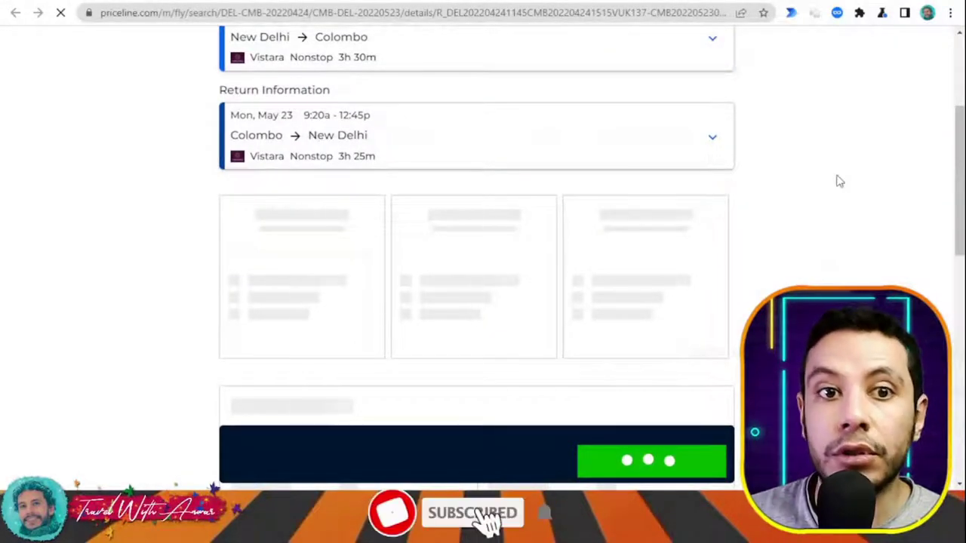
{"action": "scroll", "coordinate": [330, 78], "scroll_direction": "up", "scroll_amount": 2}
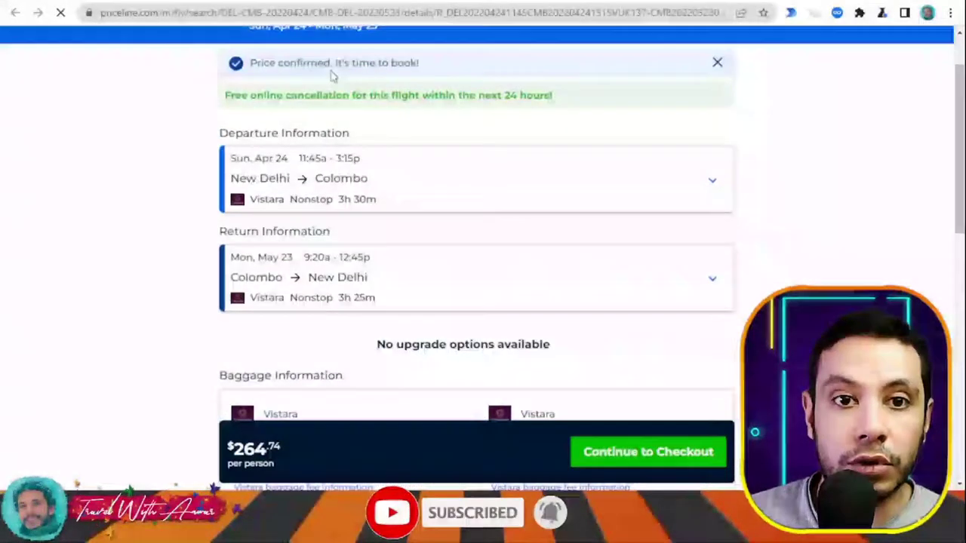
Continue to checkout for the $264.74 round trip.
{"action": "scroll", "coordinate": [414, 174], "scroll_direction": "down", "scroll_amount": 2}
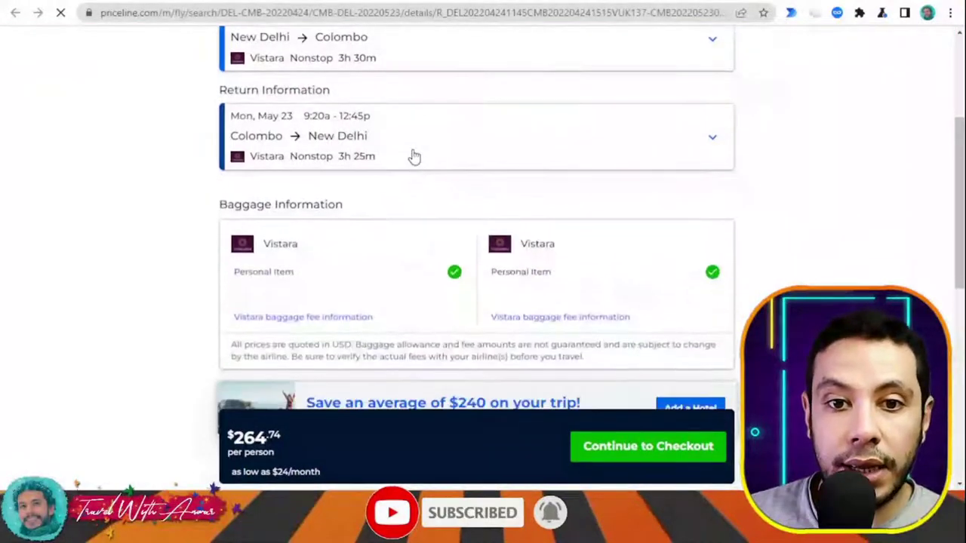
{"action": "scroll", "coordinate": [717, 170], "scroll_direction": "down", "scroll_amount": 2}
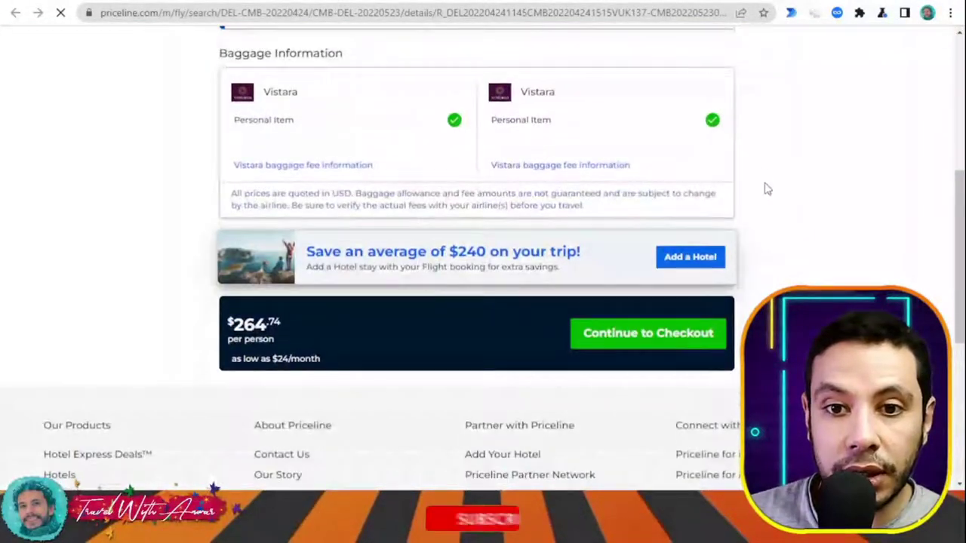
{"action": "scroll", "coordinate": [825, 242], "scroll_direction": "down", "scroll_amount": 1}
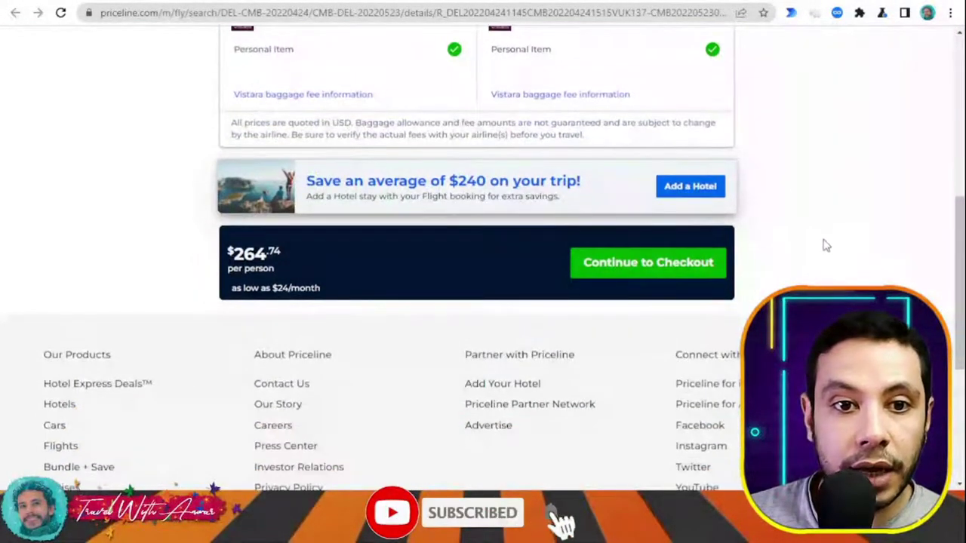
{"action": "left_click", "coordinate": [663, 272]}
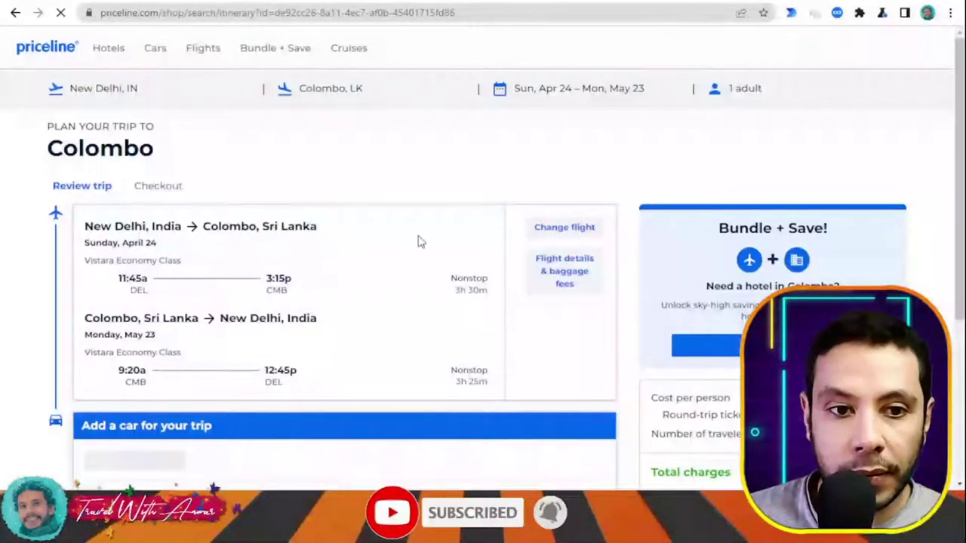
Review the flight itinerary and the offered car rental, then continue to checkout.
{"action": "scroll", "coordinate": [421, 242], "scroll_direction": "down", "scroll_amount": 2}
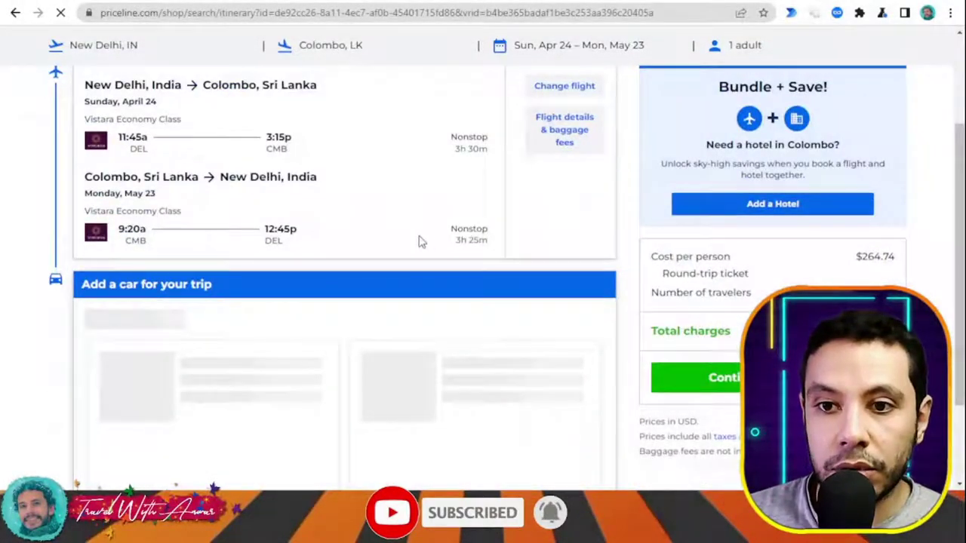
{"action": "scroll", "coordinate": [425, 227], "scroll_direction": "down", "scroll_amount": 2}
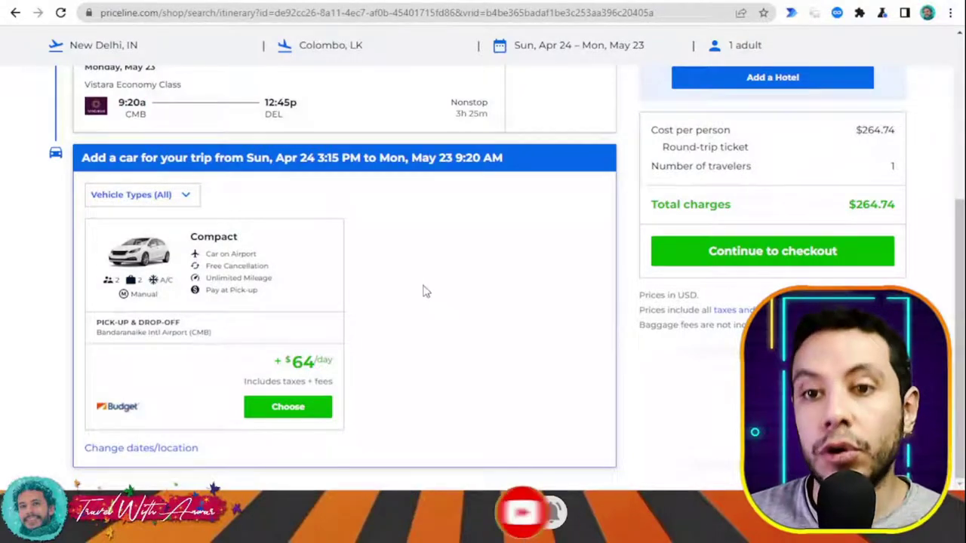
{"action": "scroll", "coordinate": [435, 290], "scroll_direction": "up", "scroll_amount": 2}
{"action": "scroll", "coordinate": [436, 291], "scroll_direction": "up", "scroll_amount": 2}
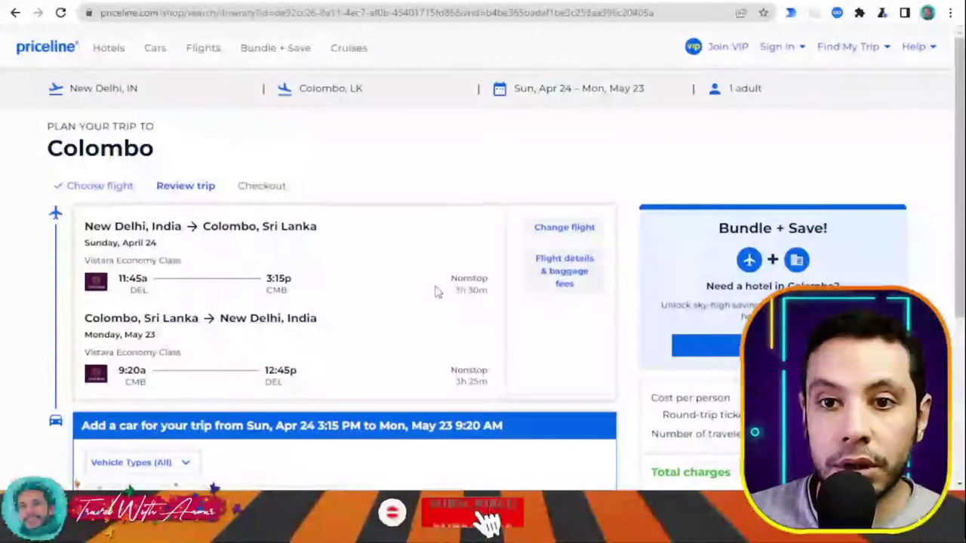
{"action": "scroll", "coordinate": [435, 291], "scroll_direction": "down", "scroll_amount": 4}
{"action": "scroll", "coordinate": [437, 292], "scroll_direction": "up", "scroll_amount": 2}
{"action": "scroll", "coordinate": [436, 293], "scroll_direction": "up", "scroll_amount": 2}
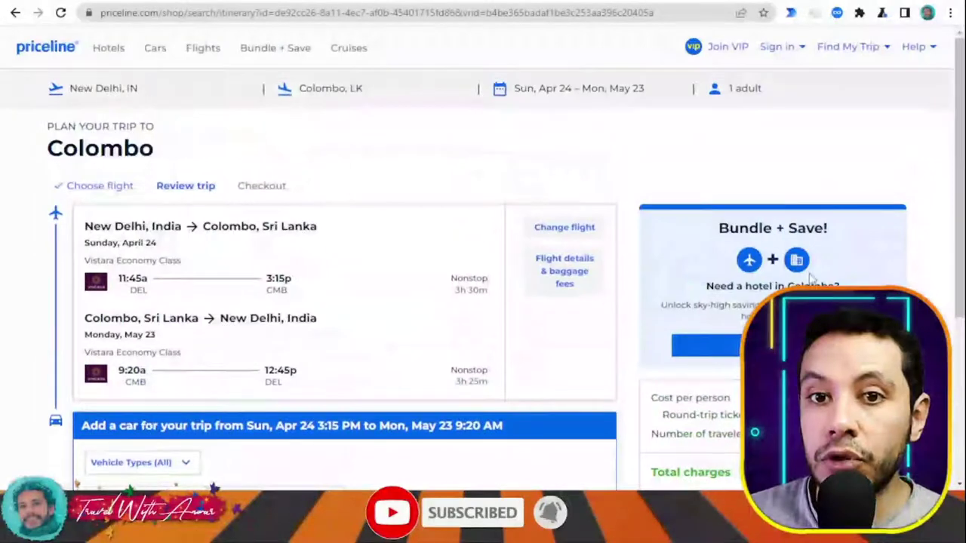
{"action": "scroll", "coordinate": [359, 211], "scroll_direction": "down", "scroll_amount": 3}
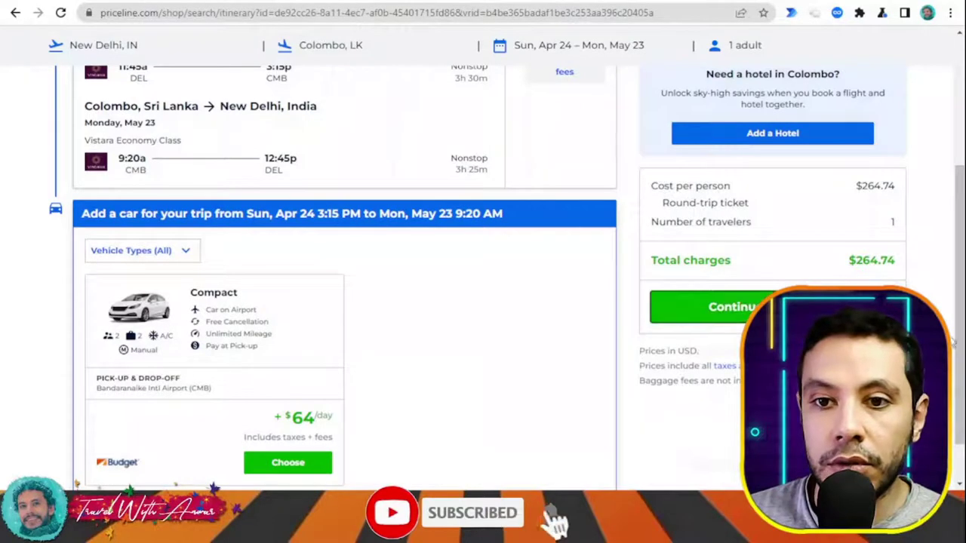
{"action": "scroll", "coordinate": [770, 302], "scroll_direction": "down", "scroll_amount": 1}
{"action": "left_click", "coordinate": [831, 250]}
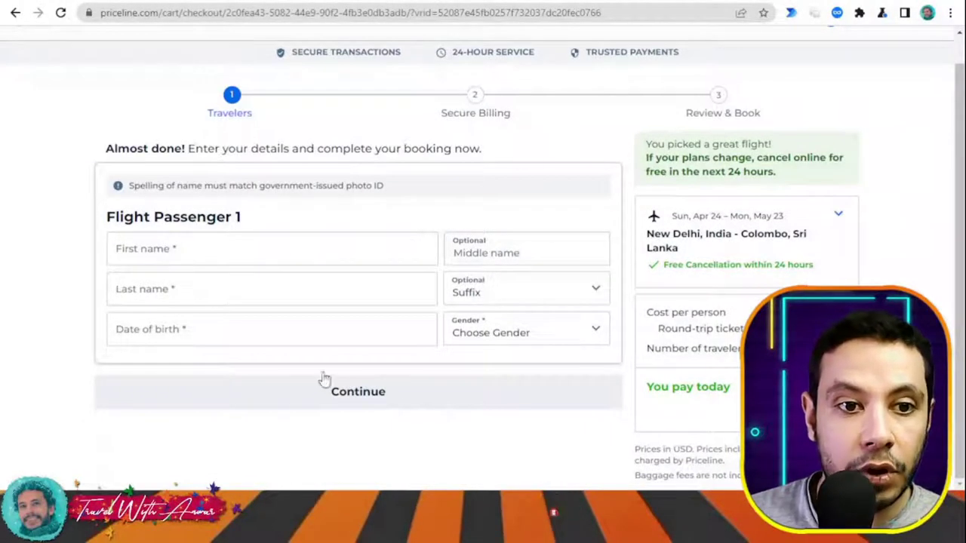
Autofill Flight Passenger 1's first and last name.
{"action": "left_click", "coordinate": [536, 252]}
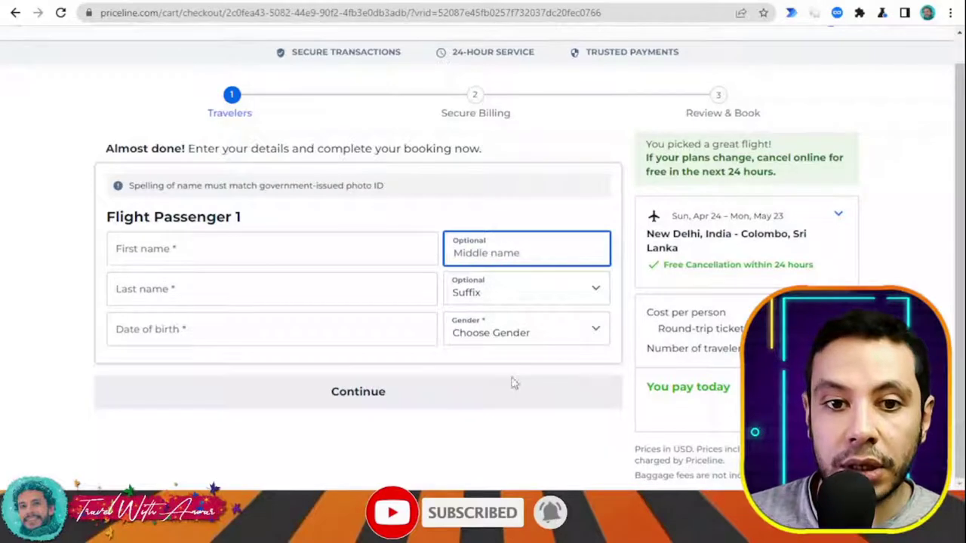
{"action": "left_click", "coordinate": [172, 251]}
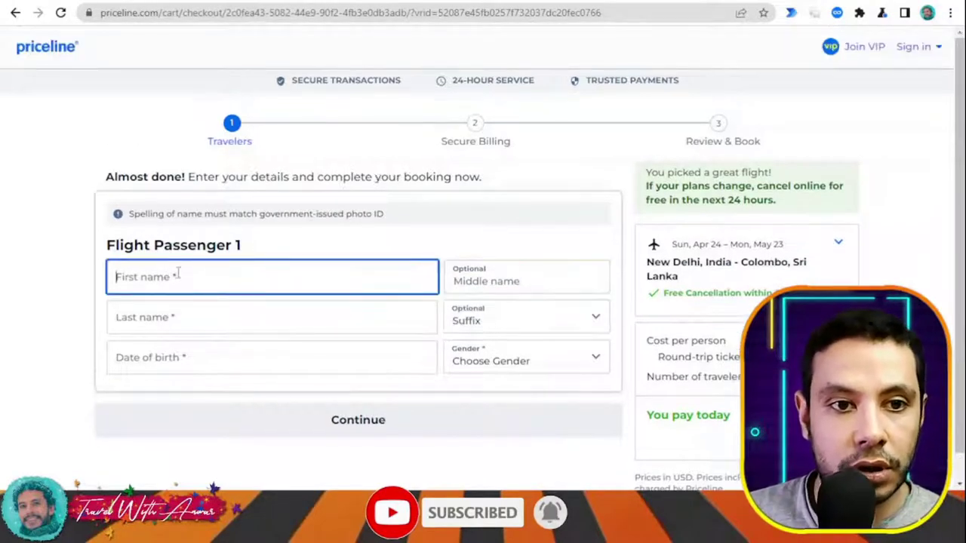
{"action": "left_click", "coordinate": [188, 314]}
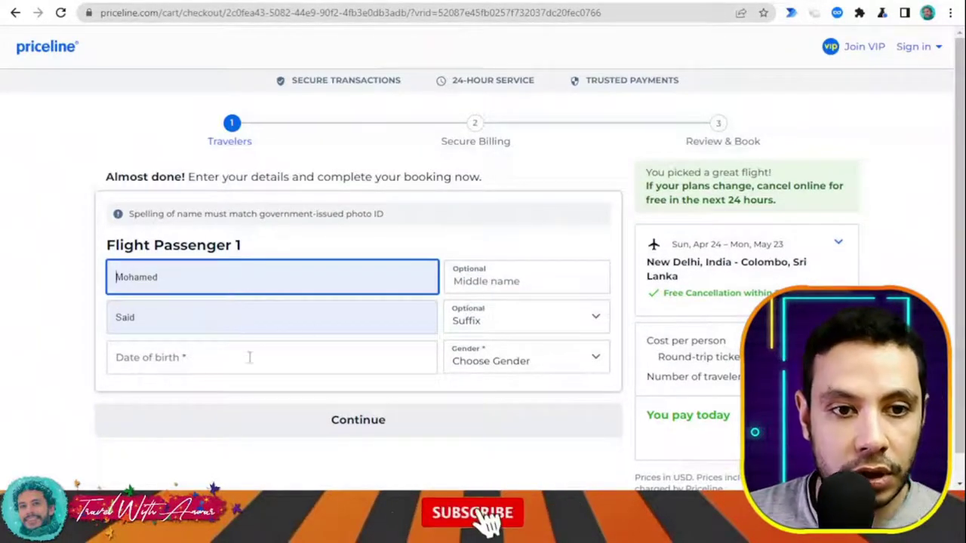
Enter Passenger 1's date of birth, set gender to Male, and continue to billing.
{"action": "left_click", "coordinate": [209, 358]}
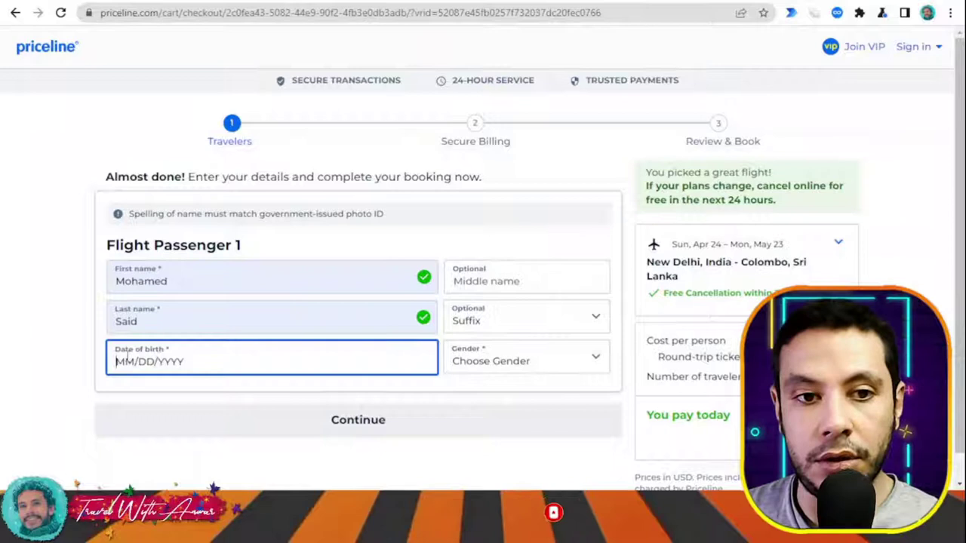
{"action": "type", "text": "00"}
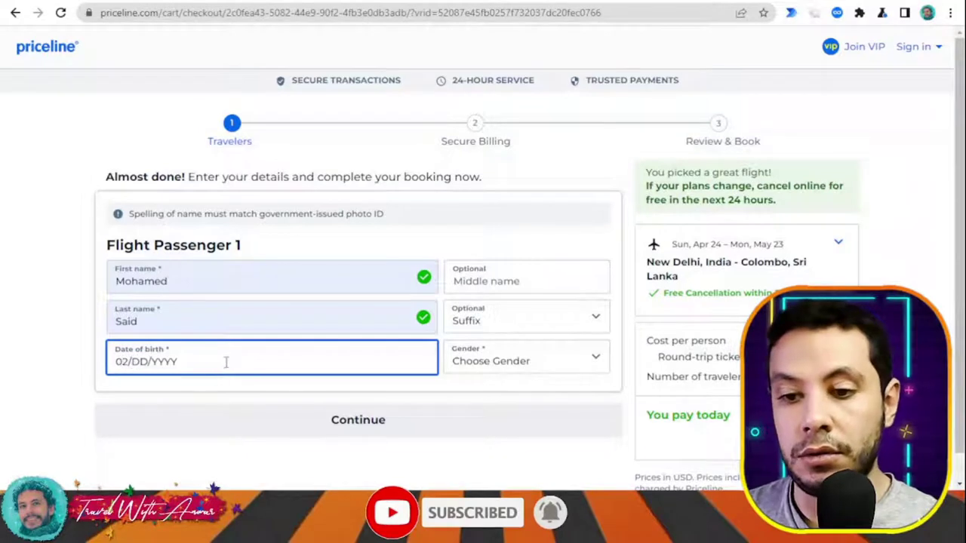
{"action": "type", "text": "01/"}
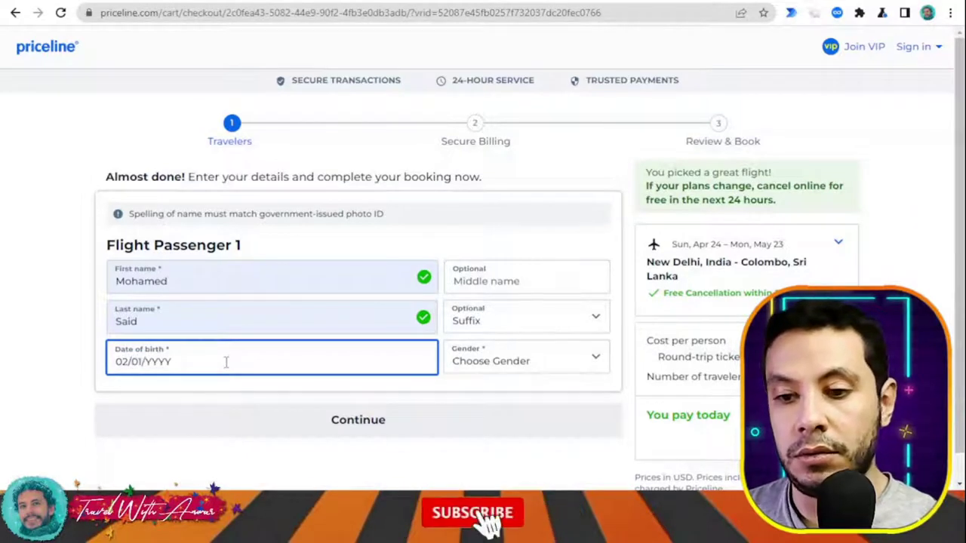
{"action": "type", "text": "1991"}
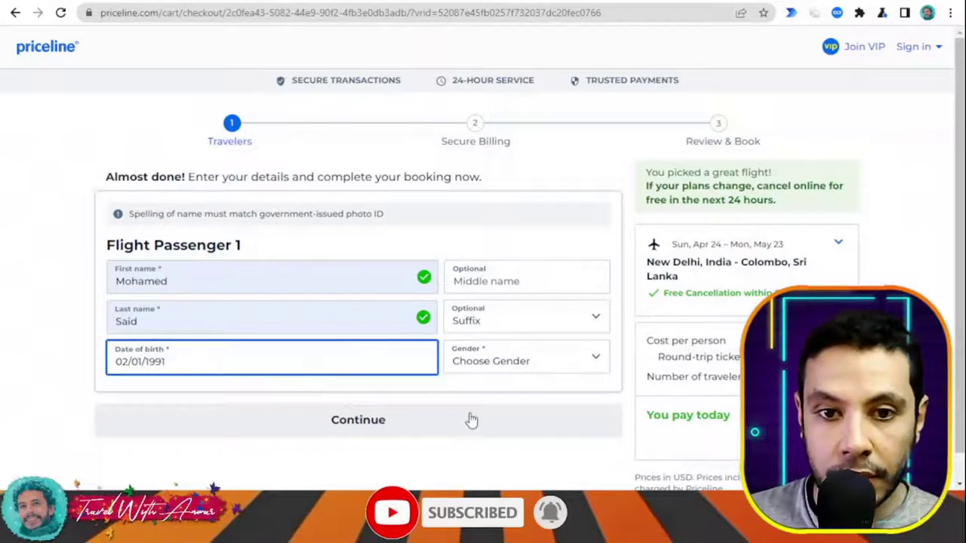
{"action": "scroll", "coordinate": [483, 392], "scroll_direction": "down", "scroll_amount": 1}
{"action": "left_click", "coordinate": [390, 396]}
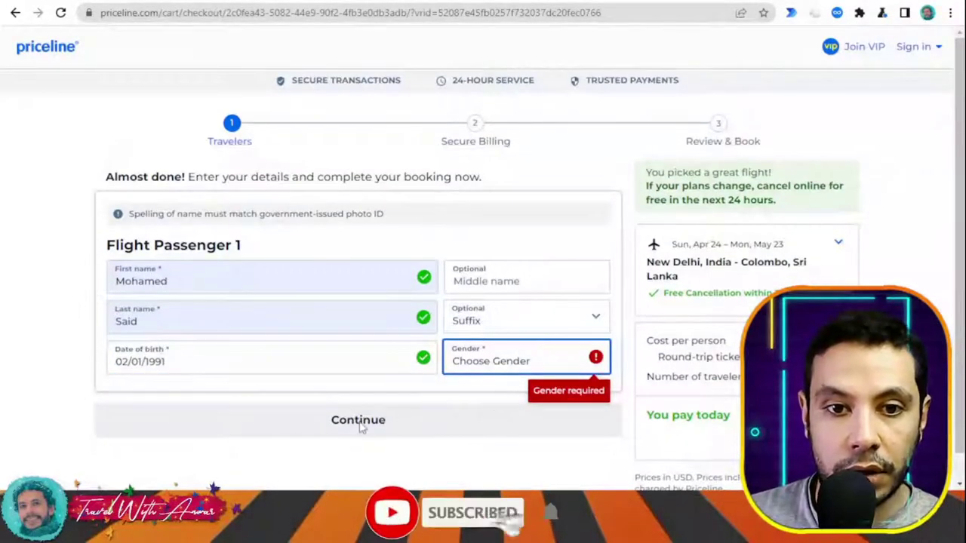
{"action": "key", "text": "m"}
{"action": "left_click", "coordinate": [449, 420]}
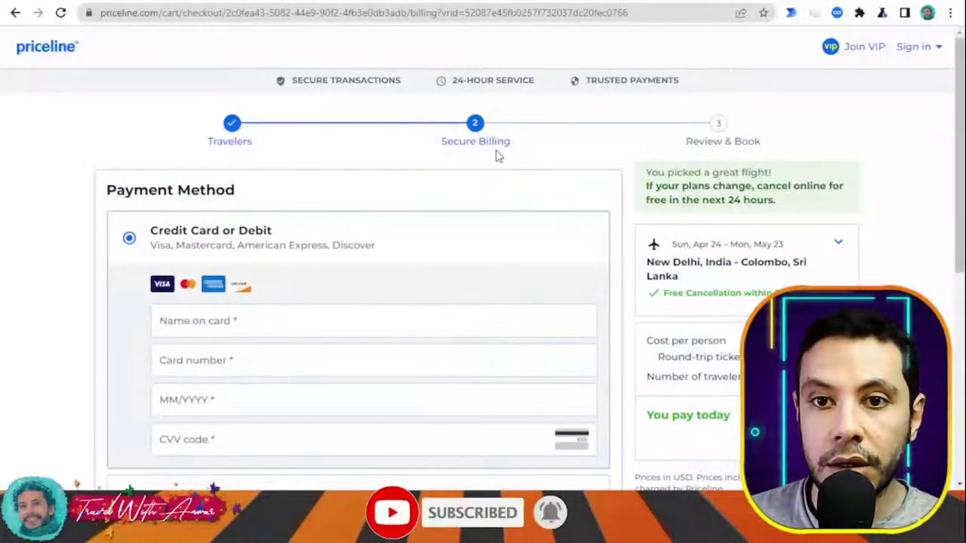
Scroll through the Payment Method and Billing sections of the Secure Billing form.
{"action": "scroll", "coordinate": [351, 138], "scroll_direction": "down", "scroll_amount": 3}
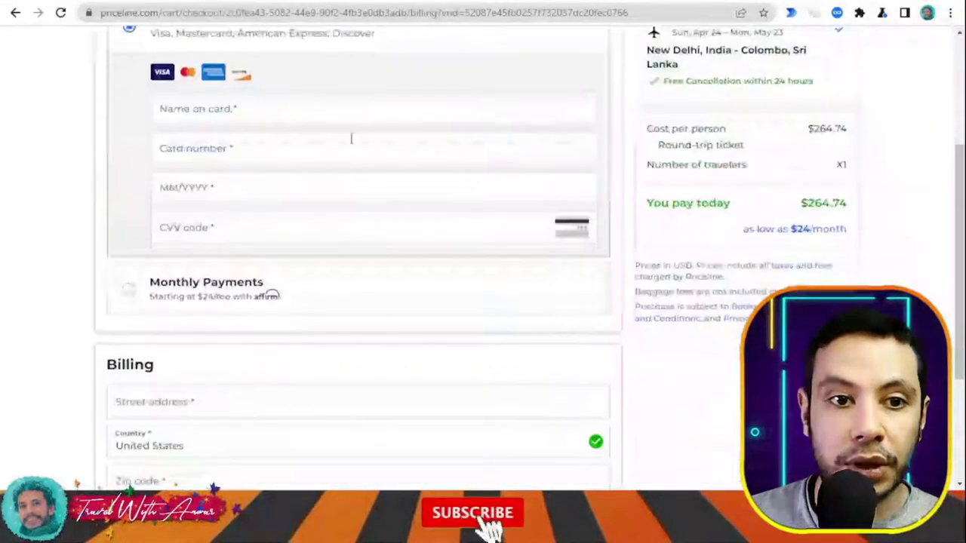
{"action": "scroll", "coordinate": [261, 244], "scroll_direction": "down", "scroll_amount": 2}
{"action": "scroll", "coordinate": [502, 220], "scroll_direction": "up", "scroll_amount": 3}
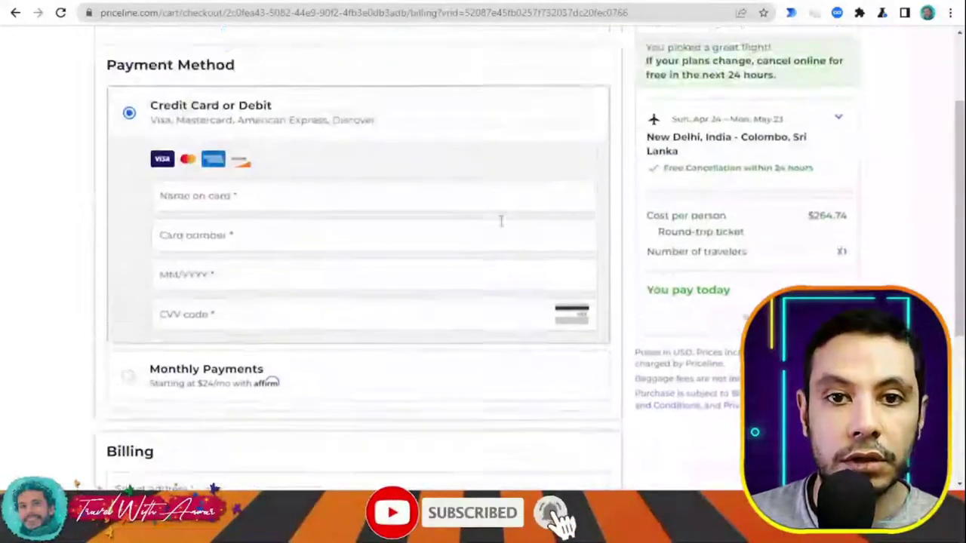
{"action": "scroll", "coordinate": [502, 220], "scroll_direction": "up", "scroll_amount": 1}
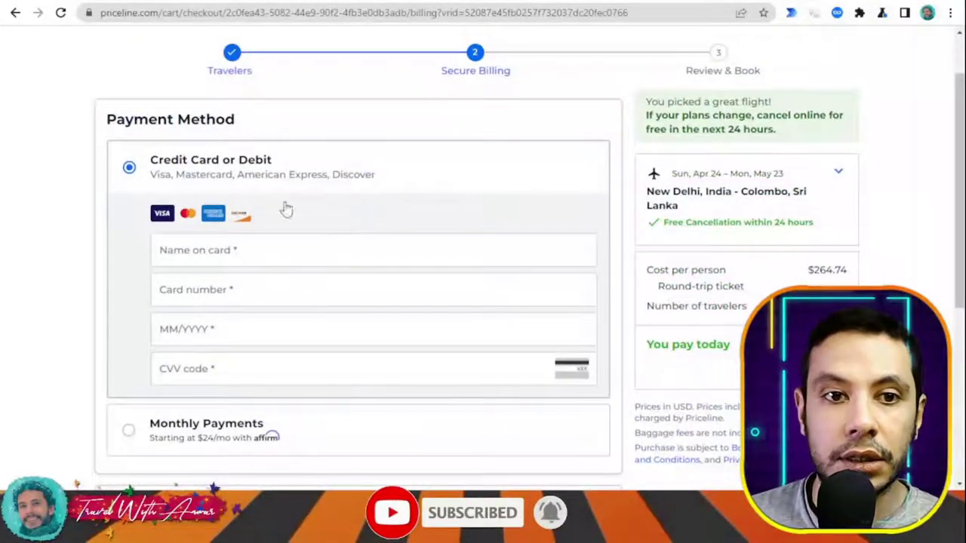
{"action": "scroll", "coordinate": [279, 216], "scroll_direction": "down", "scroll_amount": 5}
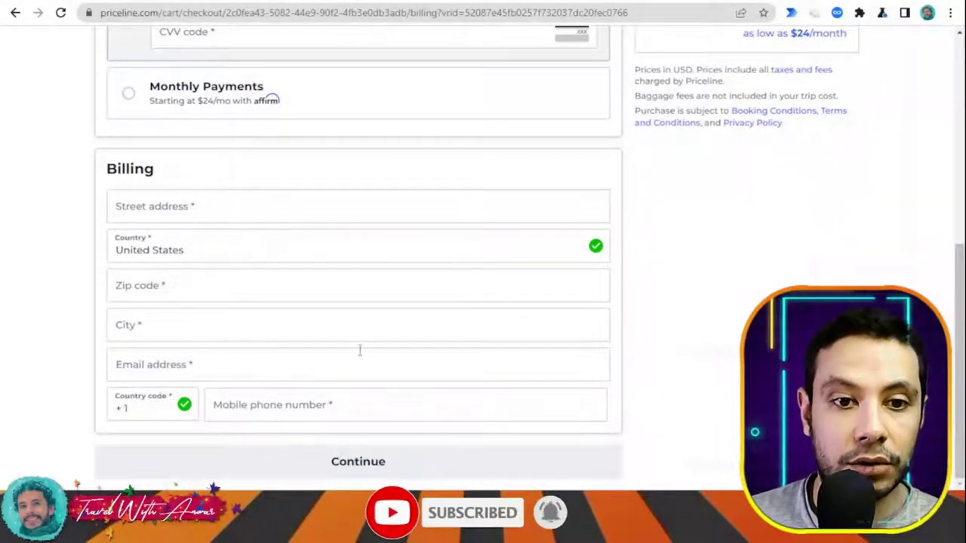
{"action": "scroll", "coordinate": [435, 338], "scroll_direction": "up", "scroll_amount": 5}
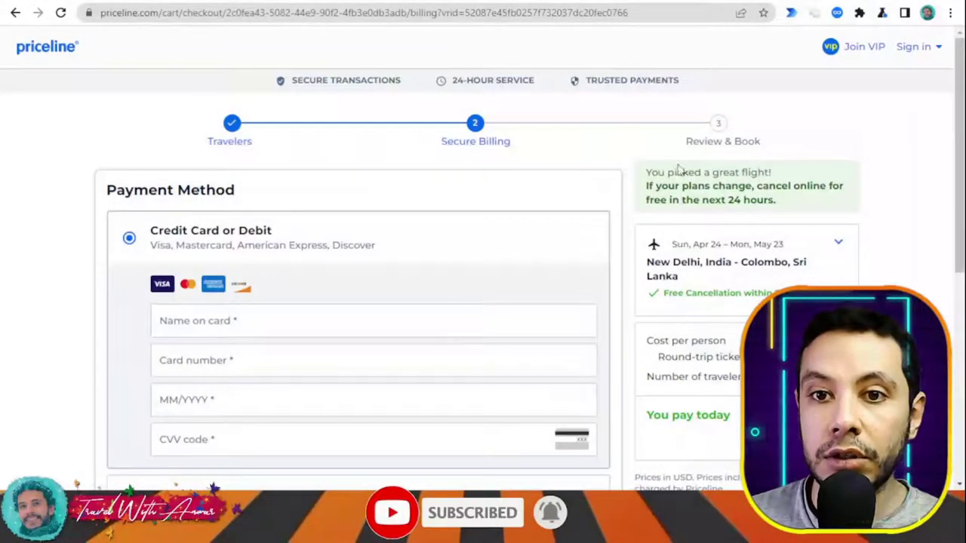
{"action": "scroll", "coordinate": [582, 158], "scroll_direction": "down", "scroll_amount": 6}
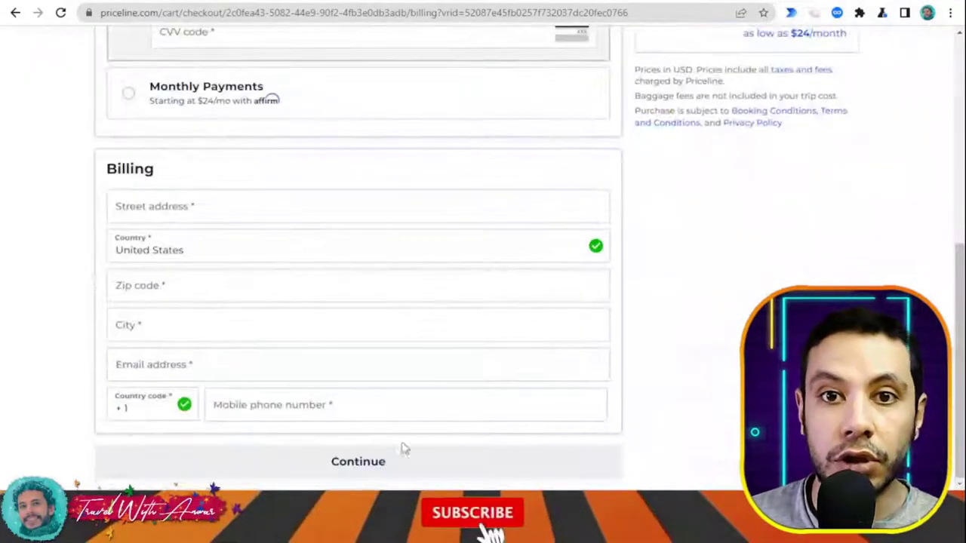
{"action": "scroll", "coordinate": [446, 272], "scroll_direction": "up", "scroll_amount": 6}
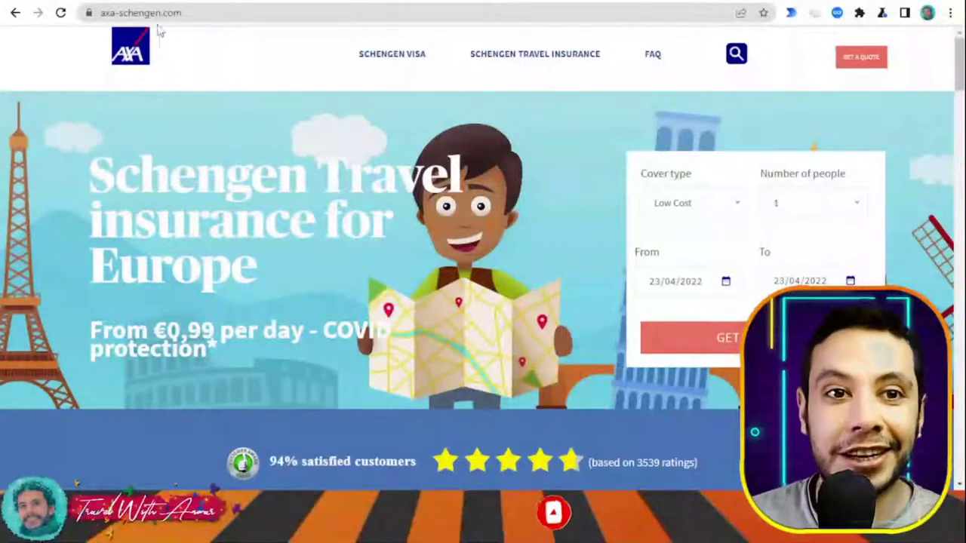
Keep Low Cost as cover type and view the Low Cost, Europe Travel and Multi Trip pricing cards.
{"action": "scroll", "coordinate": [235, 136], "scroll_direction": "down", "scroll_amount": 2}
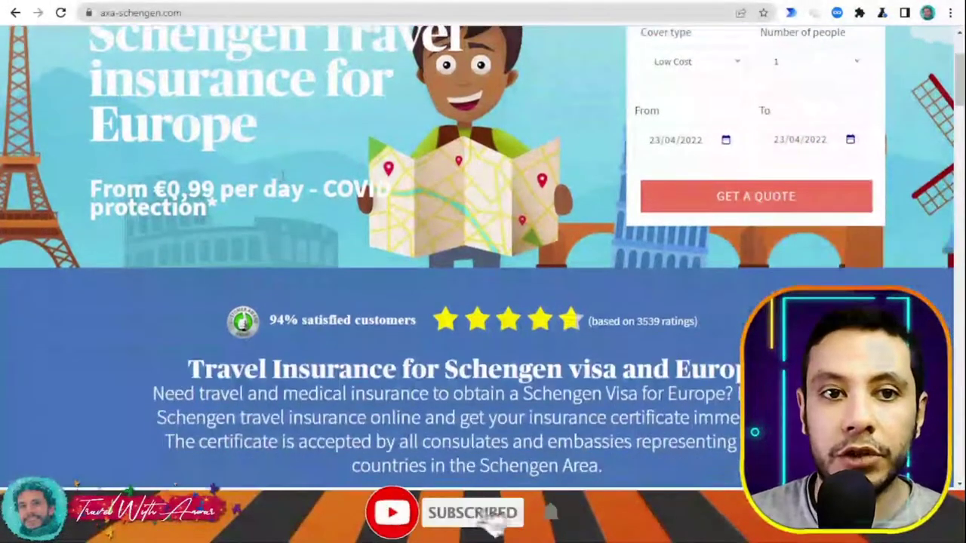
{"action": "scroll", "coordinate": [241, 147], "scroll_direction": "up", "scroll_amount": 2}
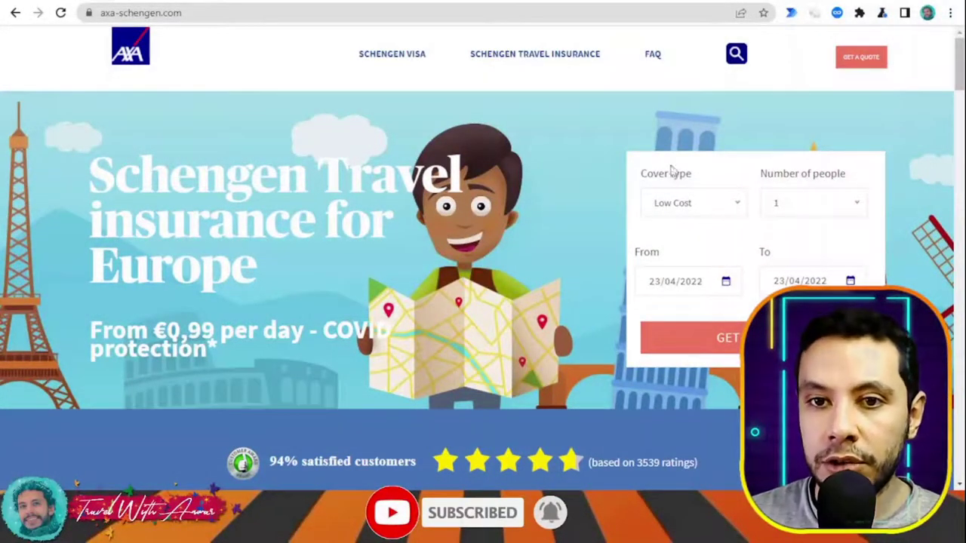
{"action": "left_click", "coordinate": [679, 205]}
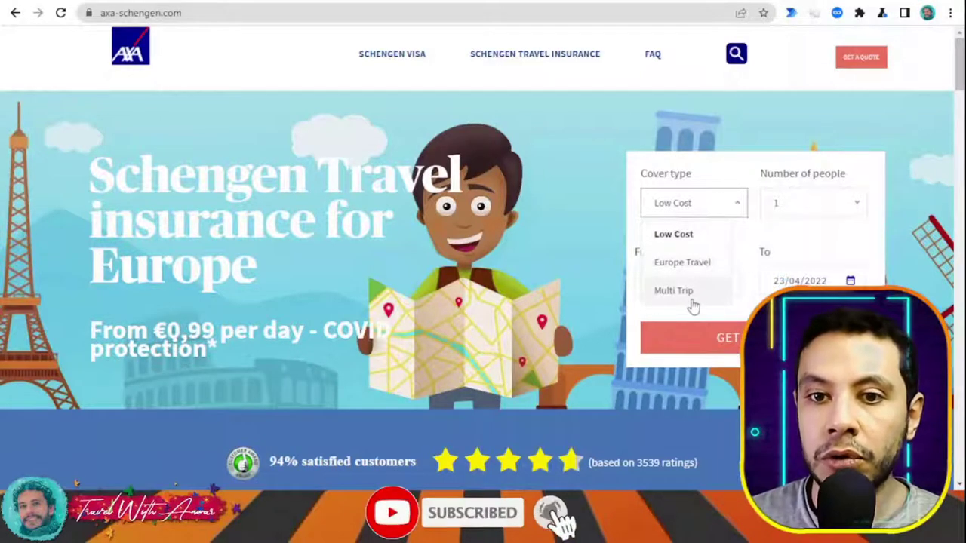
{"action": "left_click", "coordinate": [501, 238]}
{"action": "scroll", "coordinate": [501, 237], "scroll_direction": "down", "scroll_amount": 5}
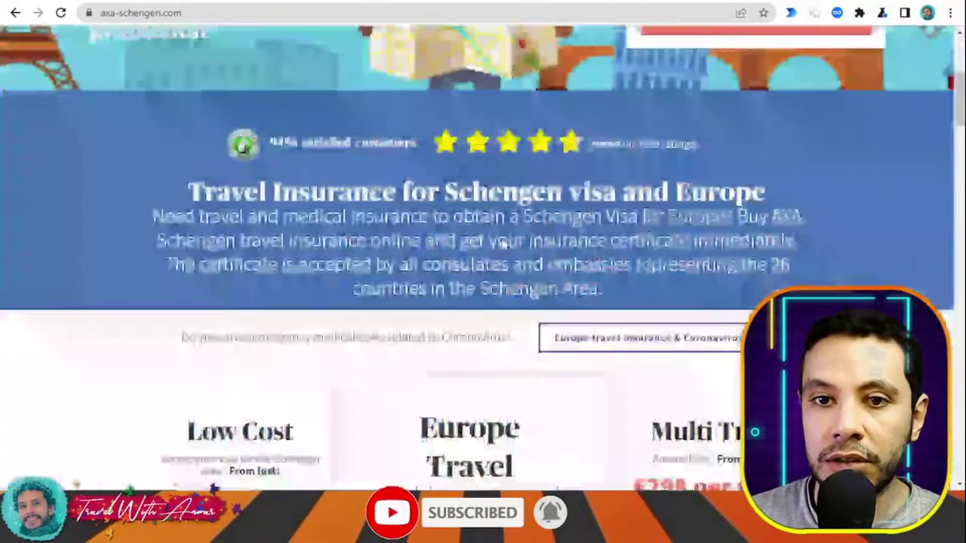
{"action": "scroll", "coordinate": [822, 276], "scroll_direction": "down", "scroll_amount": 5}
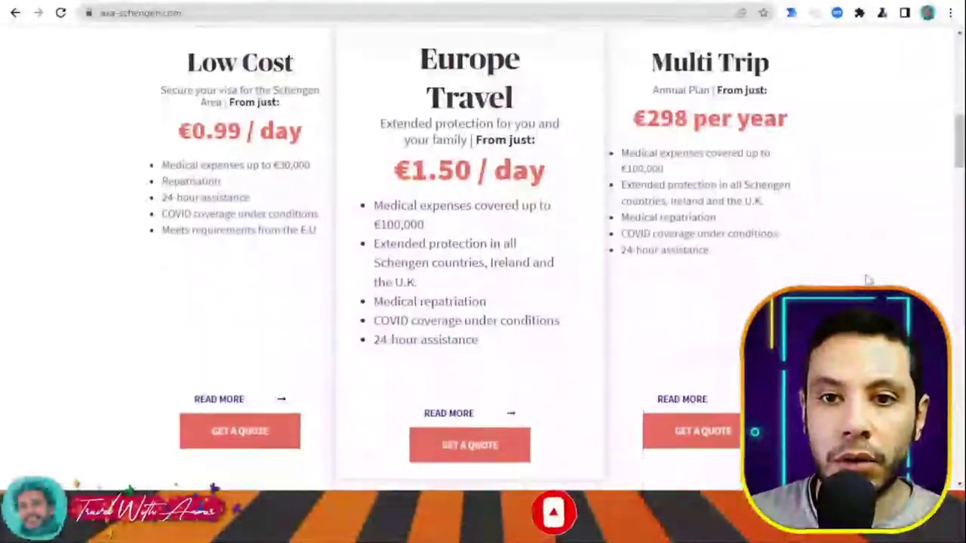
{"action": "scroll", "coordinate": [868, 279], "scroll_direction": "up", "scroll_amount": 2}
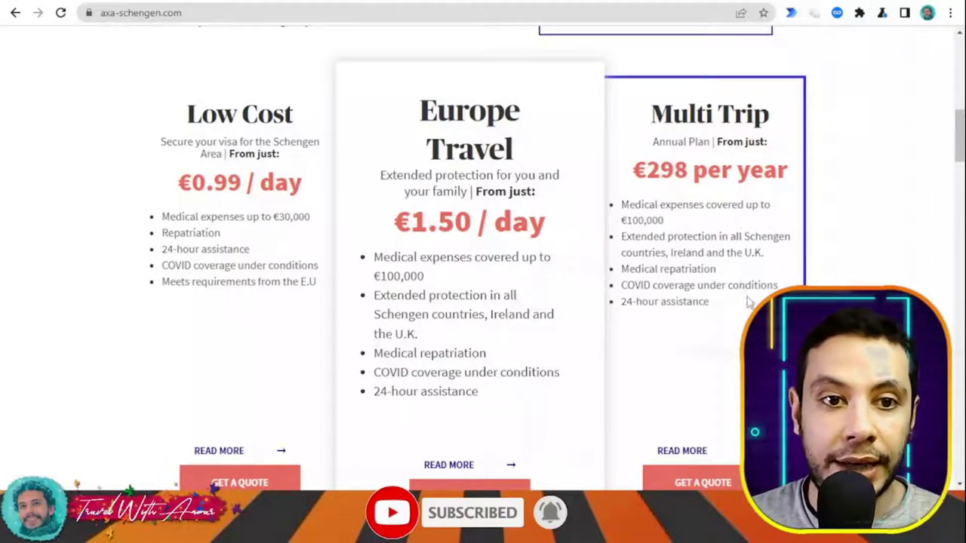
Set Low Cost cover from 1 May 2022 to 31 May 2022 and request the quote.
{"action": "scroll", "coordinate": [709, 214], "scroll_direction": "up", "scroll_amount": 10}
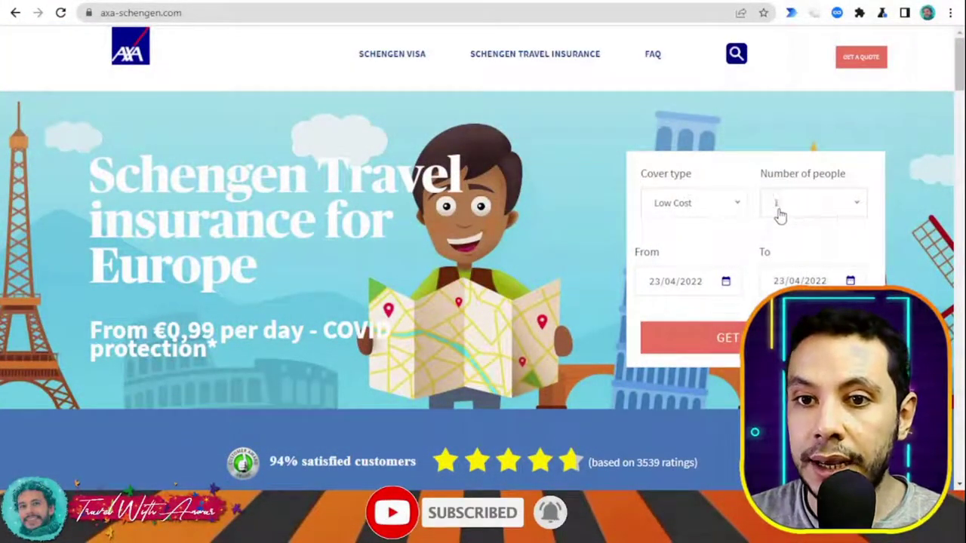
{"action": "left_click", "coordinate": [689, 290]}
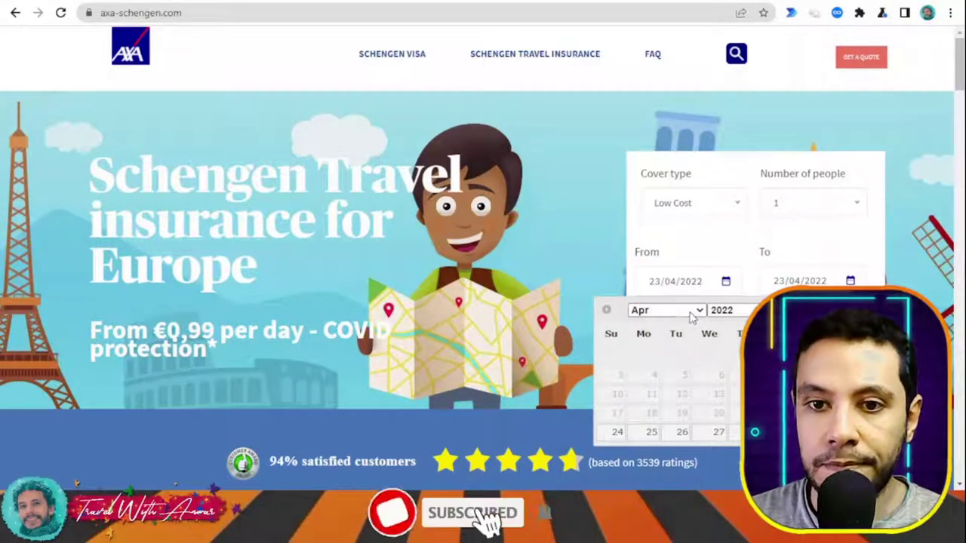
{"action": "left_click", "coordinate": [692, 330]}
{"action": "left_click", "coordinate": [617, 356]}
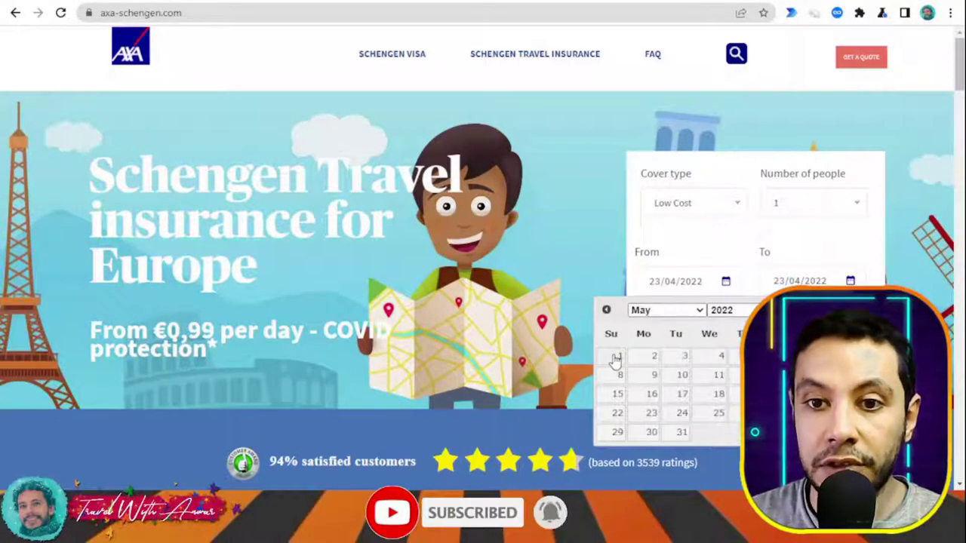
{"action": "left_click", "coordinate": [816, 281]}
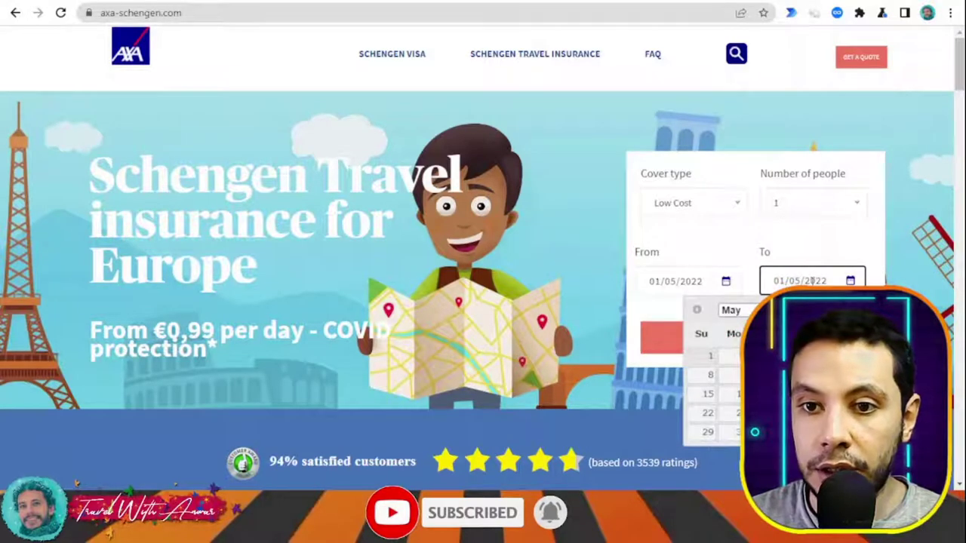
{"action": "left_click", "coordinate": [754, 432]}
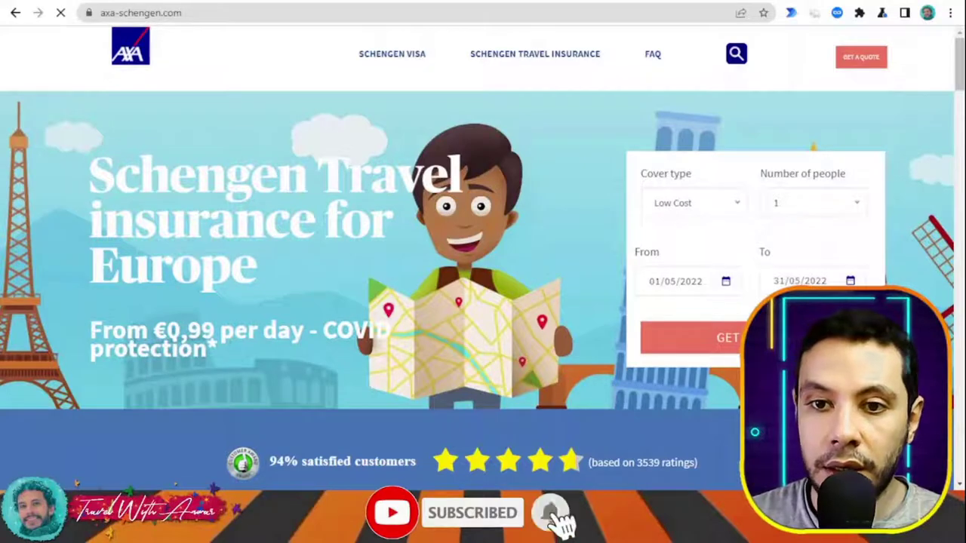
{"action": "key", "text": "Return"}
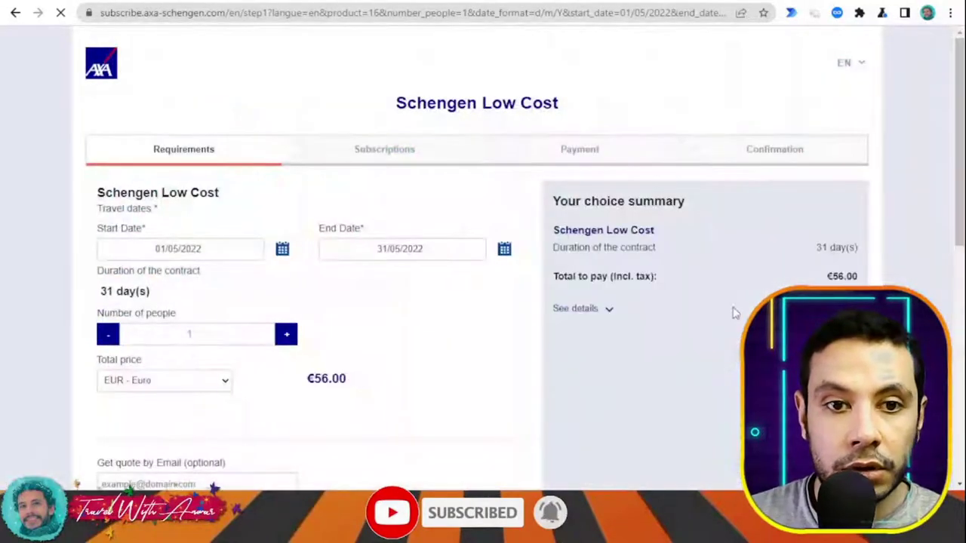
Review the quote page and highlight the €56.00 Low Cost total.
{"action": "scroll", "coordinate": [470, 304], "scroll_direction": "down", "scroll_amount": 1}
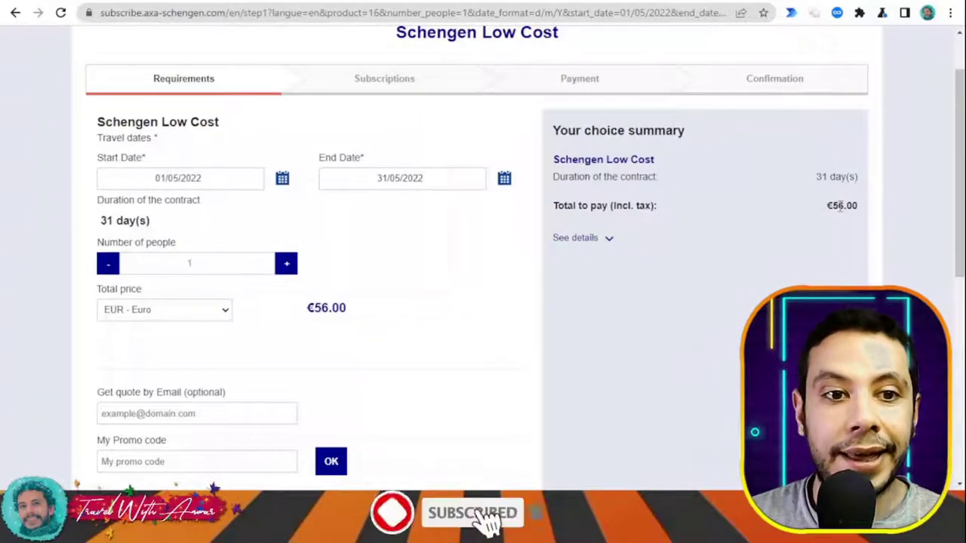
{"action": "scroll", "coordinate": [572, 271], "scroll_direction": "up", "scroll_amount": 1}
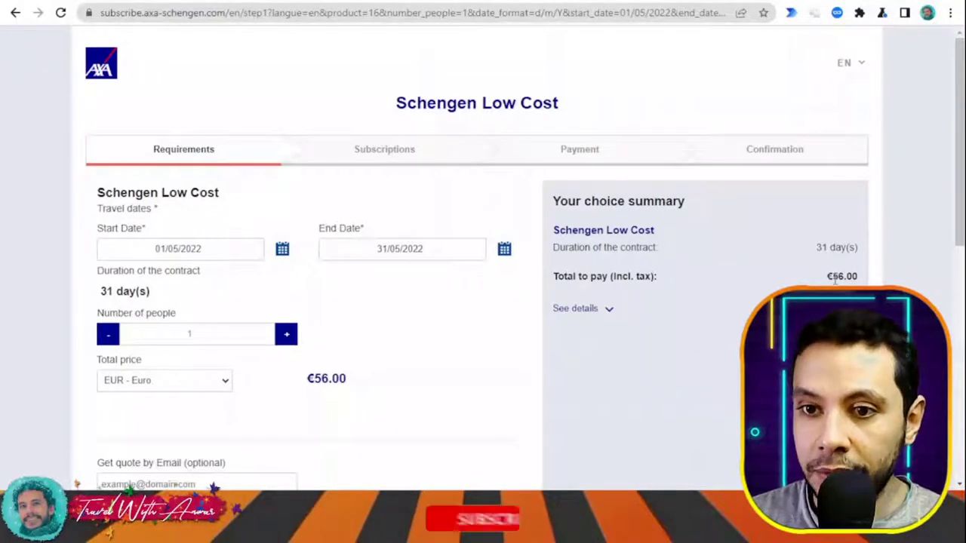
{"action": "left_click_drag", "start_coordinate": [831, 276], "coordinate": [846, 276]}
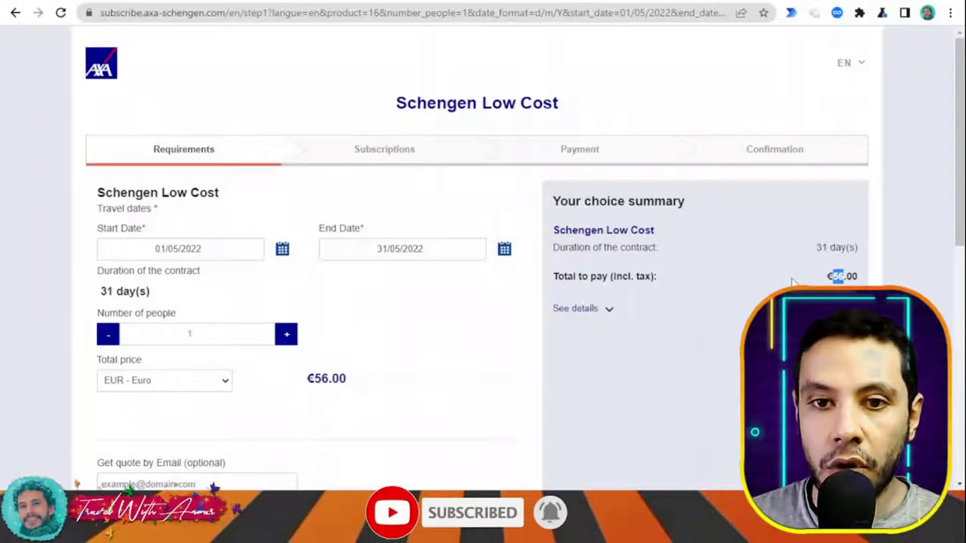
{"action": "scroll", "coordinate": [717, 261], "scroll_direction": "down", "scroll_amount": 3}
{"action": "scroll", "coordinate": [574, 228], "scroll_direction": "down", "scroll_amount": 1}
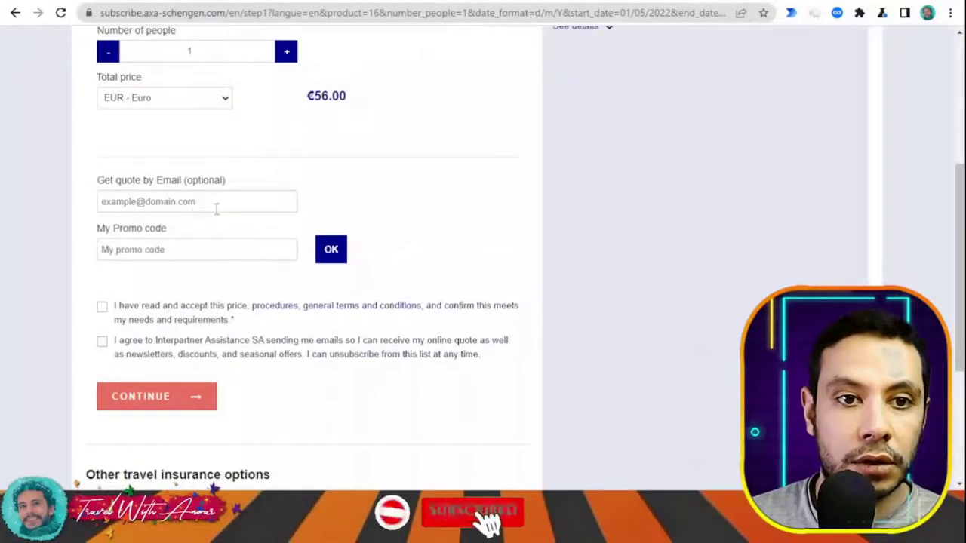
{"action": "scroll", "coordinate": [217, 213], "scroll_direction": "up", "scroll_amount": 1}
{"action": "scroll", "coordinate": [218, 213], "scroll_direction": "up", "scroll_amount": 1}
{"action": "scroll", "coordinate": [509, 233], "scroll_direction": "down", "scroll_amount": 2}
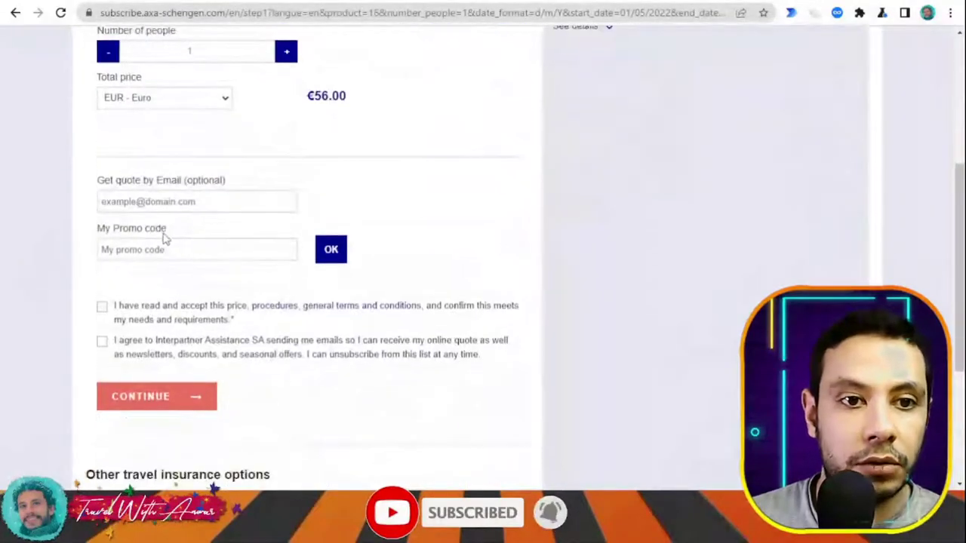
Accept the price and general terms and the email consent, then continue.
{"action": "left_click", "coordinate": [102, 308]}
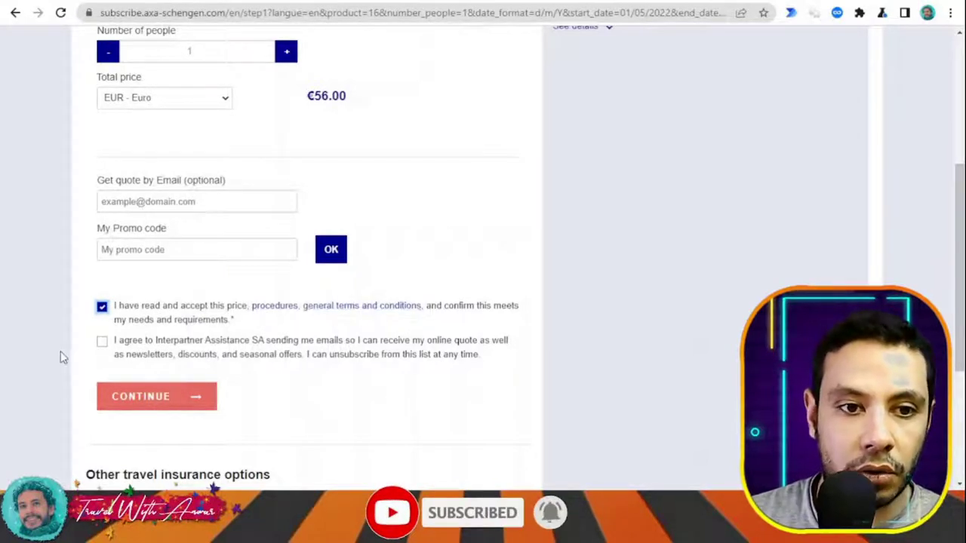
{"action": "left_click", "coordinate": [127, 349]}
{"action": "scroll", "coordinate": [309, 360], "scroll_direction": "down", "scroll_amount": 1}
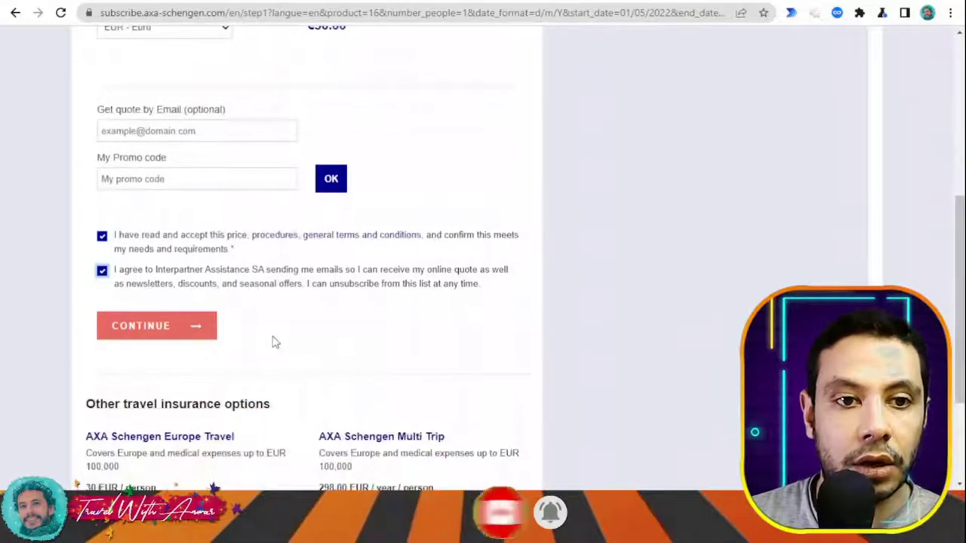
{"action": "left_click", "coordinate": [185, 336]}
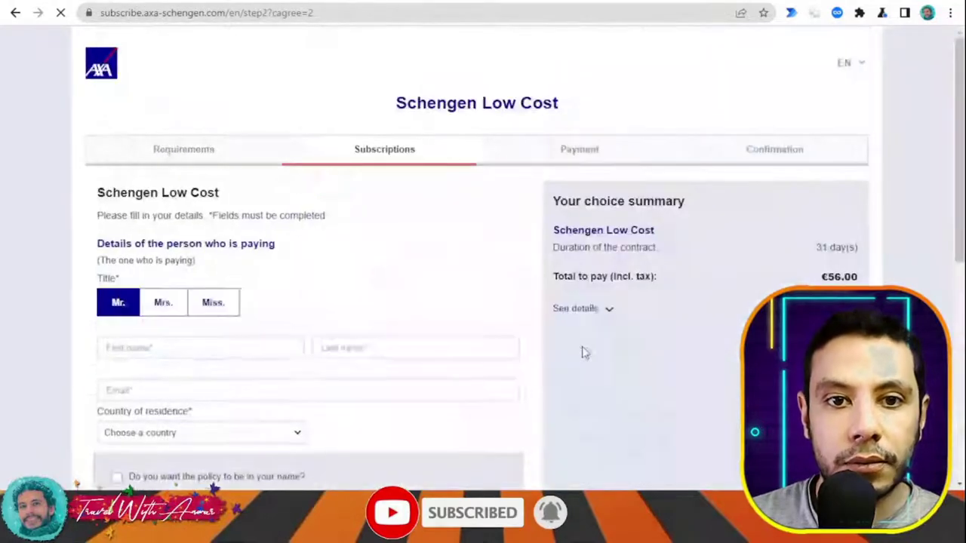
Scroll through the empty payer and Person 1 beneficiary sections down to CONFIRM and back.
{"action": "scroll", "coordinate": [474, 304], "scroll_direction": "down", "scroll_amount": 5}
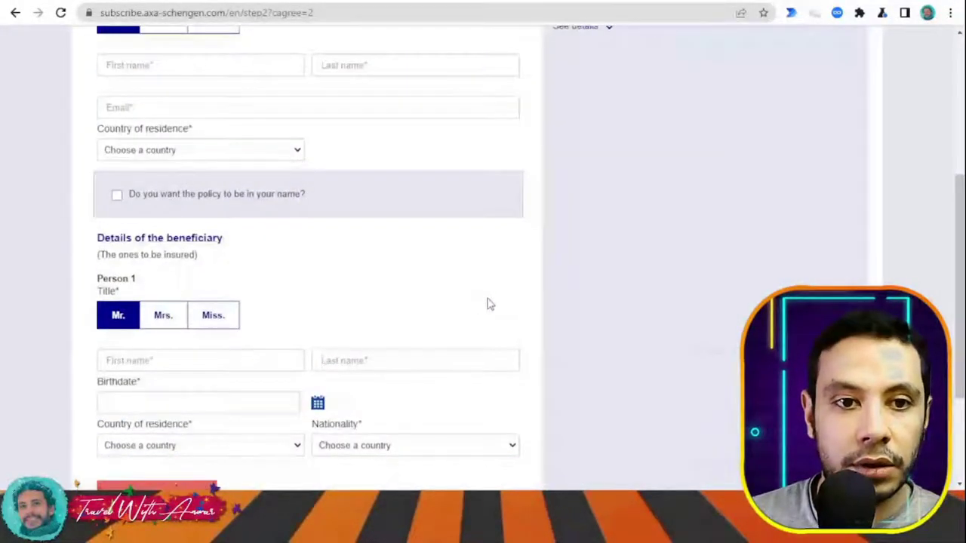
{"action": "scroll", "coordinate": [489, 304], "scroll_direction": "up", "scroll_amount": 5}
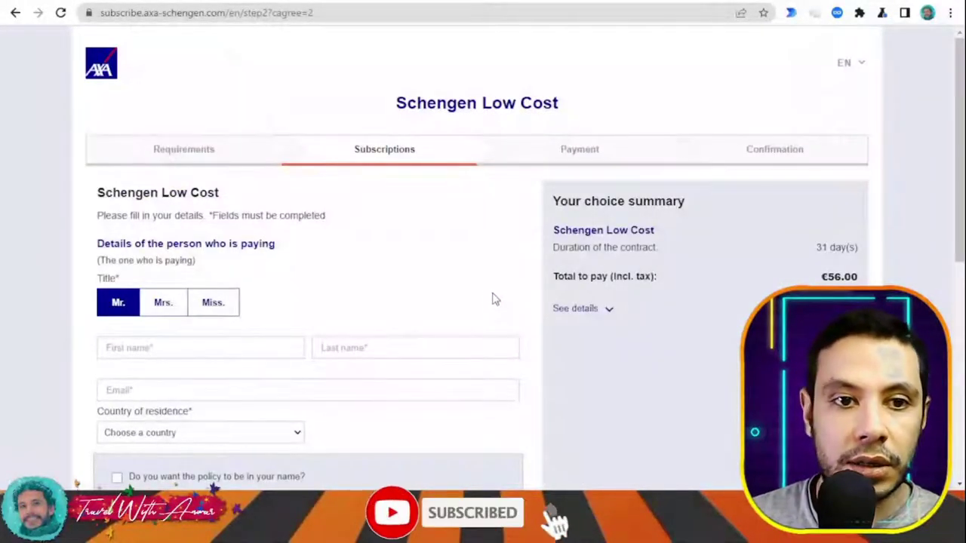
{"action": "scroll", "coordinate": [491, 299], "scroll_direction": "down", "scroll_amount": 2}
{"action": "scroll", "coordinate": [317, 209], "scroll_direction": "down", "scroll_amount": 3}
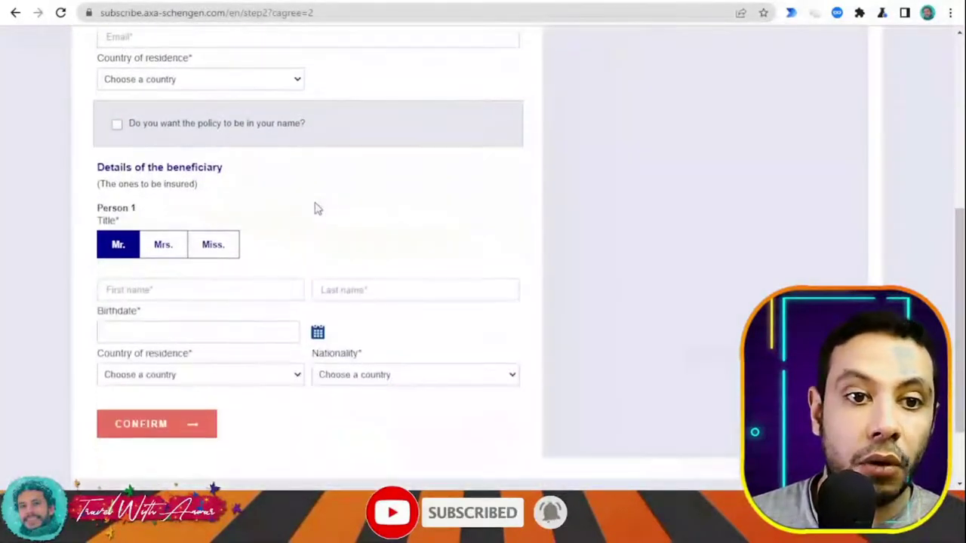
{"action": "scroll", "coordinate": [317, 207], "scroll_direction": "up", "scroll_amount": 3}
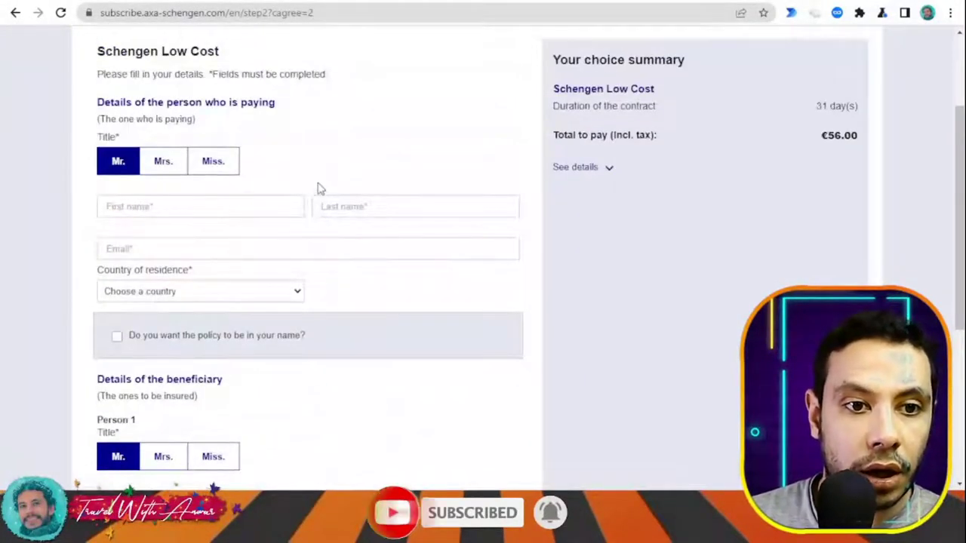
{"action": "scroll", "coordinate": [364, 248], "scroll_direction": "down", "scroll_amount": 2}
{"action": "scroll", "coordinate": [370, 247], "scroll_direction": "down", "scroll_amount": 3}
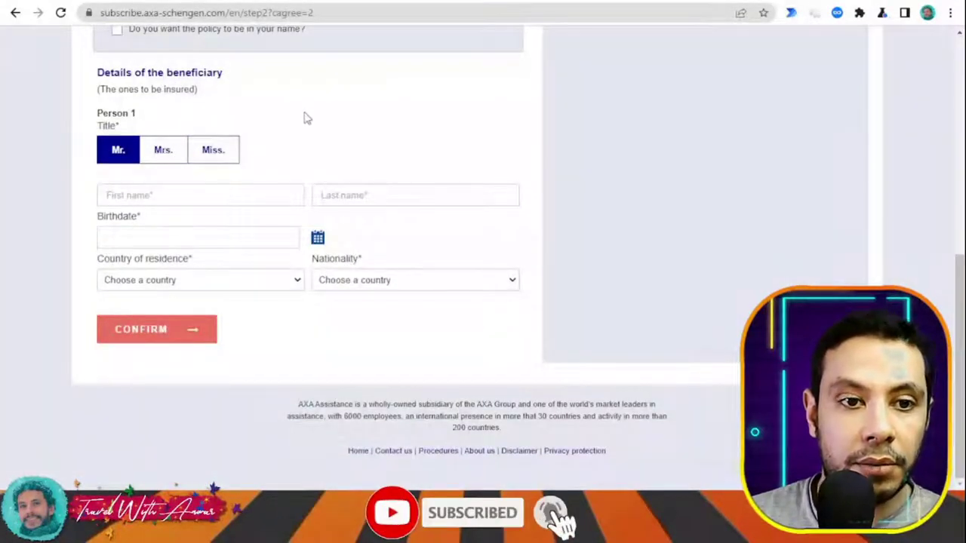
{"action": "scroll", "coordinate": [431, 282], "scroll_direction": "up", "scroll_amount": 5}
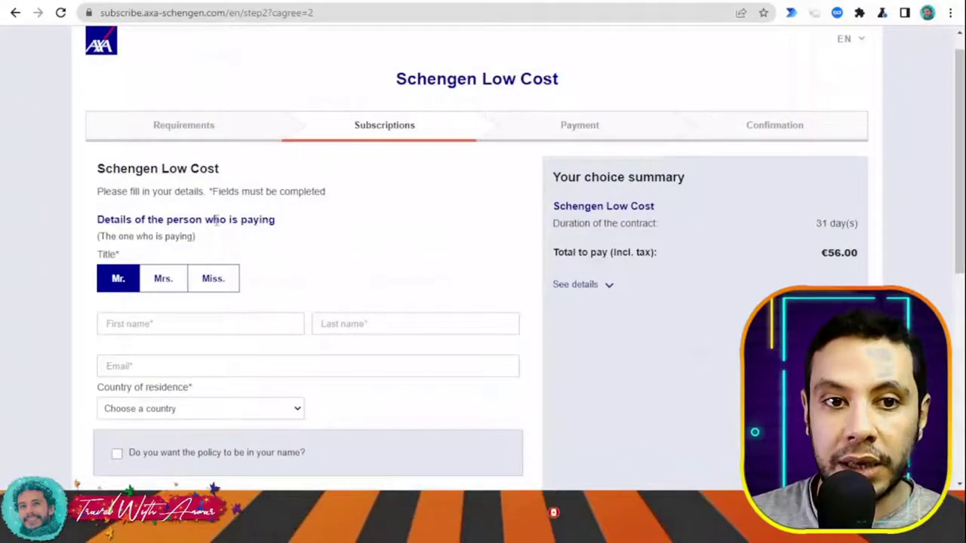
{"action": "scroll", "coordinate": [258, 226], "scroll_direction": "down", "scroll_amount": 4}
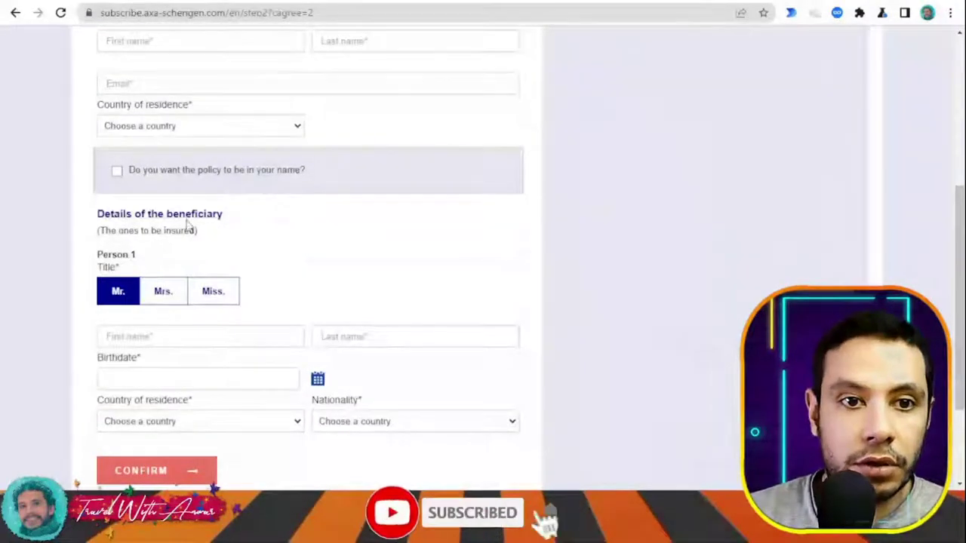
{"action": "scroll", "coordinate": [306, 220], "scroll_direction": "up", "scroll_amount": 4}
{"action": "scroll", "coordinate": [306, 220], "scroll_direction": "down", "scroll_amount": 3}
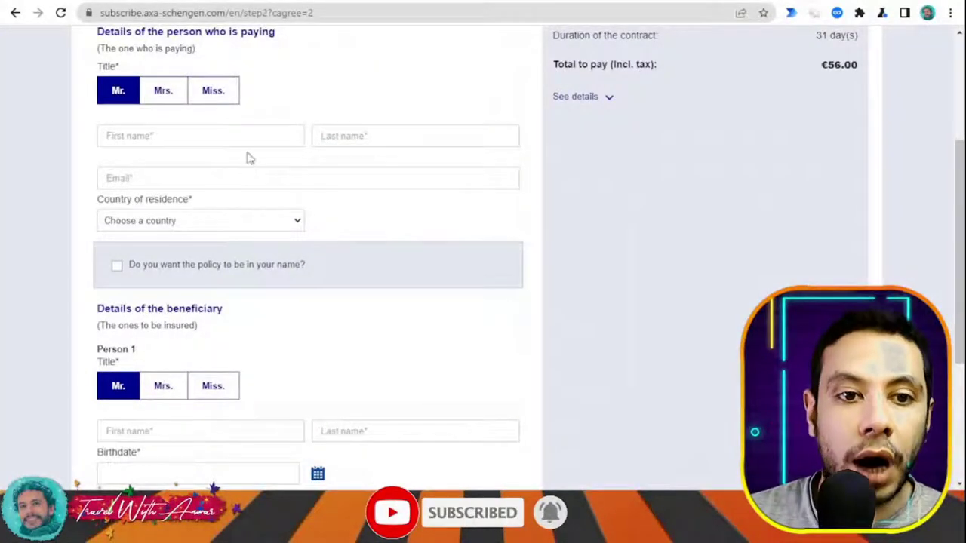
{"action": "scroll", "coordinate": [257, 196], "scroll_direction": "down", "scroll_amount": 3}
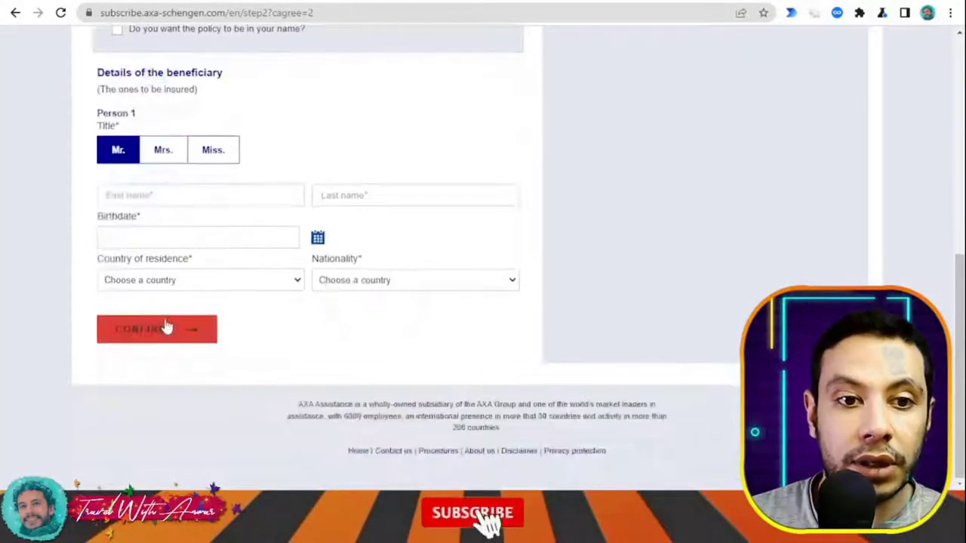
{"action": "scroll", "coordinate": [425, 354], "scroll_direction": "up", "scroll_amount": 6}
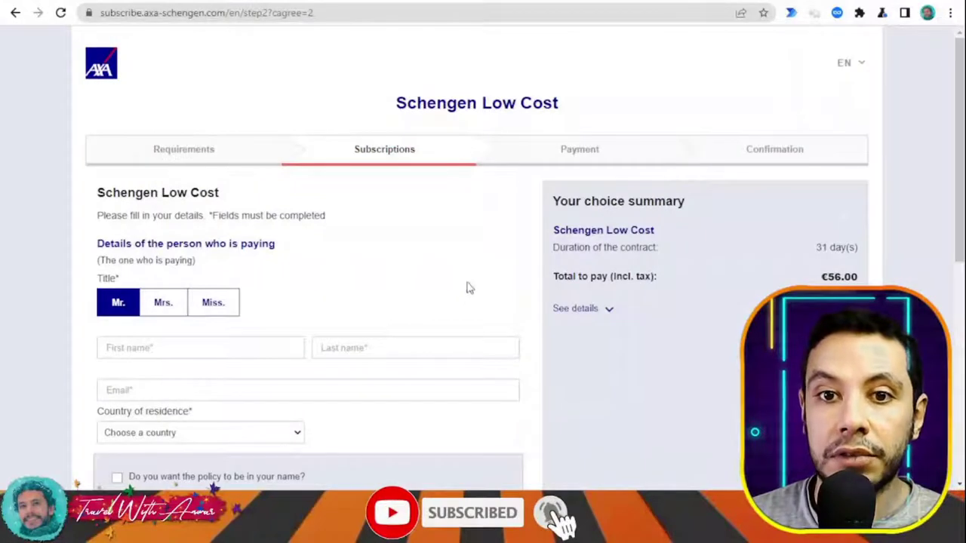